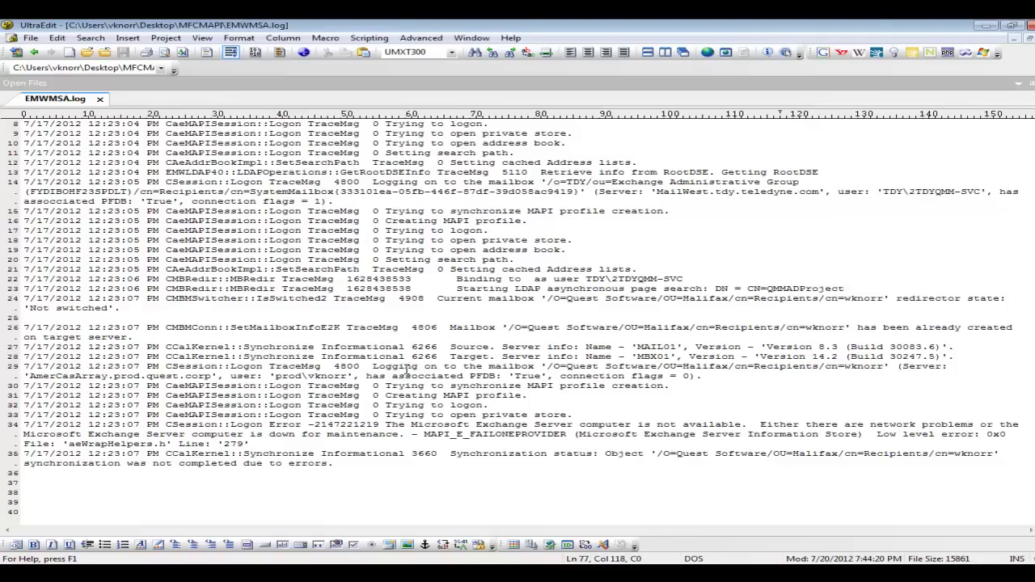
Select the MAPI_E_FAILONEPROVIDER logon error text in EMWMSA.log and bring up the Start menu
drag(568, 437, 167, 426)
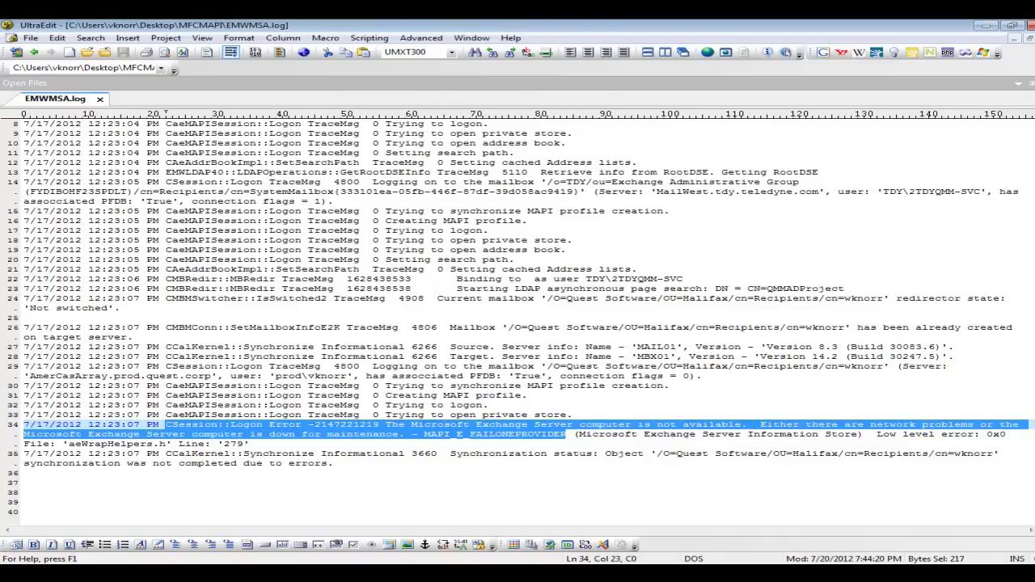
key(super)
Launch Internet Explorer, search Google for 'mfcmapi' and select the mfcmapi.codeplex.com result
click(48, 139)
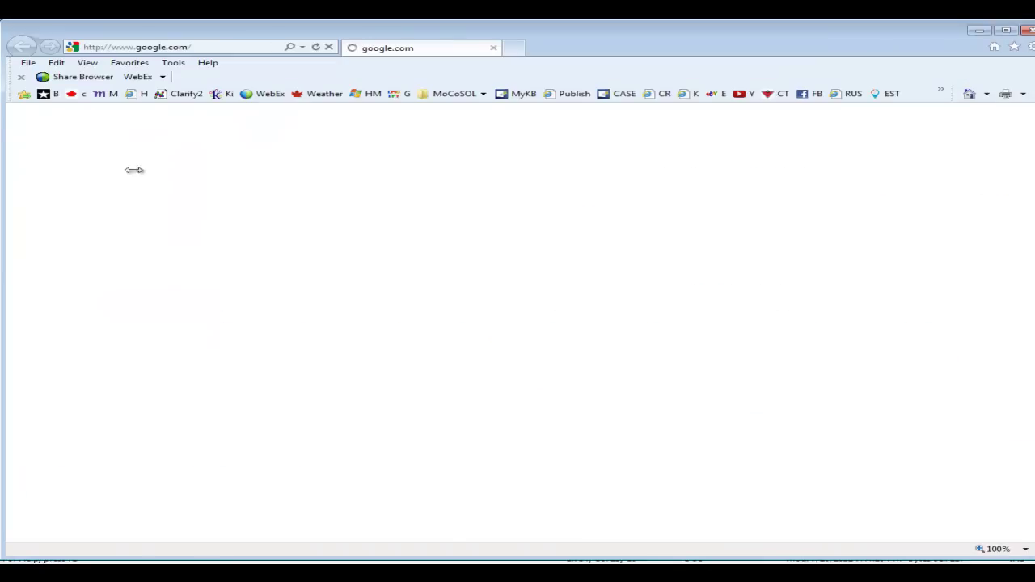
text(mfc)
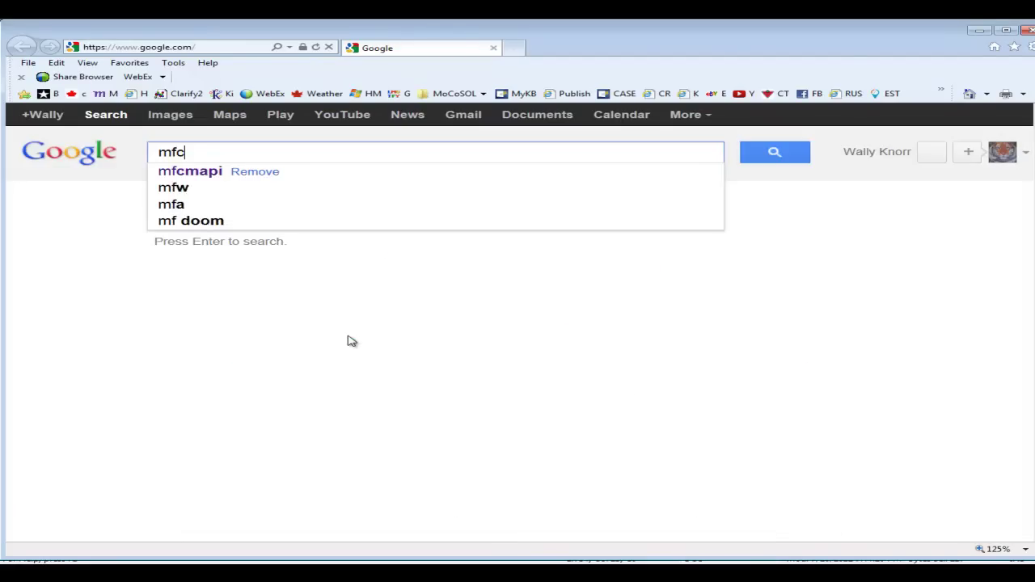
text(mapi)
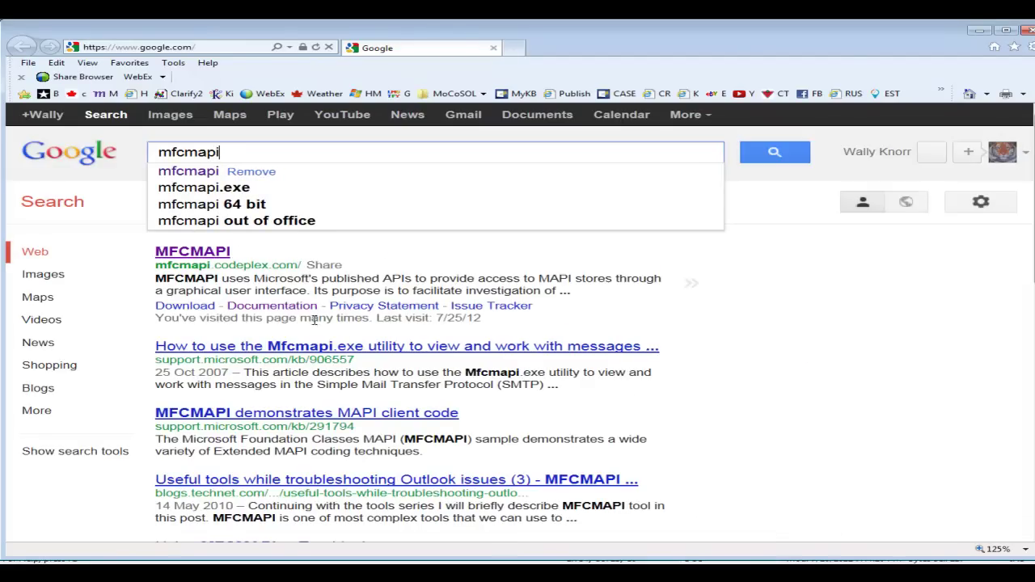
drag(301, 265, 162, 267)
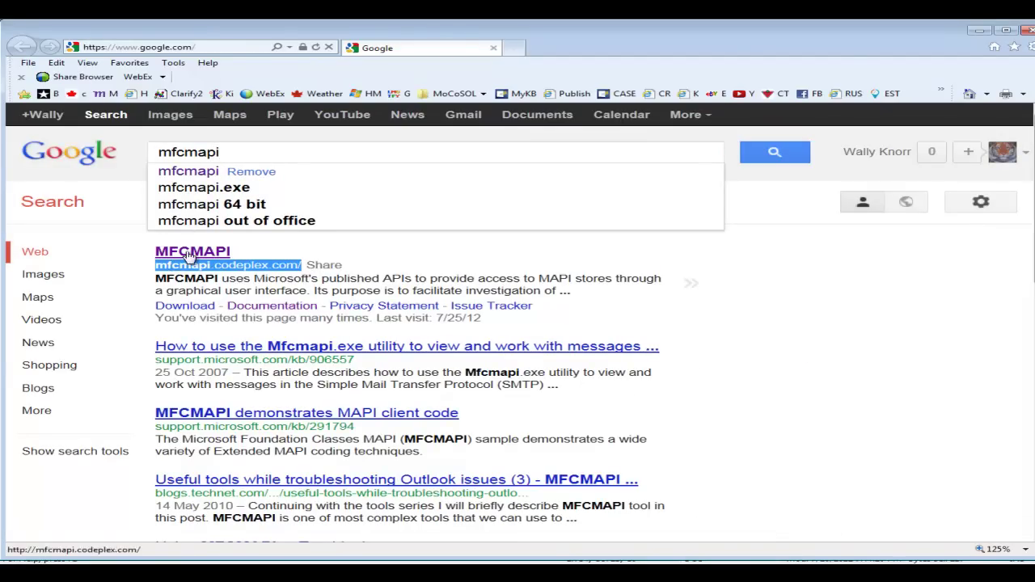
Open the MFCMAPI project page and save-and-open the June 2012 release zip
click(189, 253)
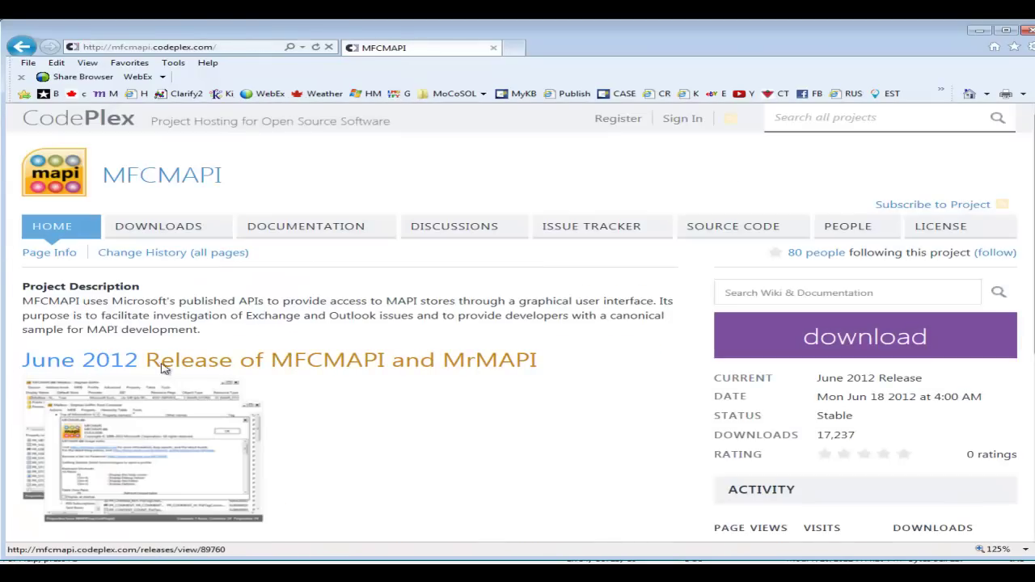
triple_click(497, 364)
click(878, 342)
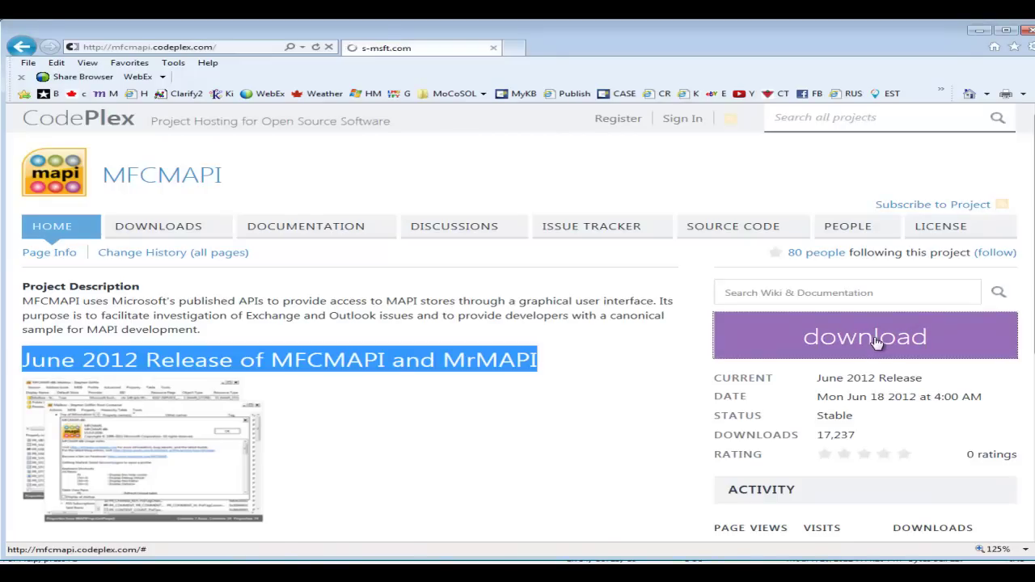
click(815, 542)
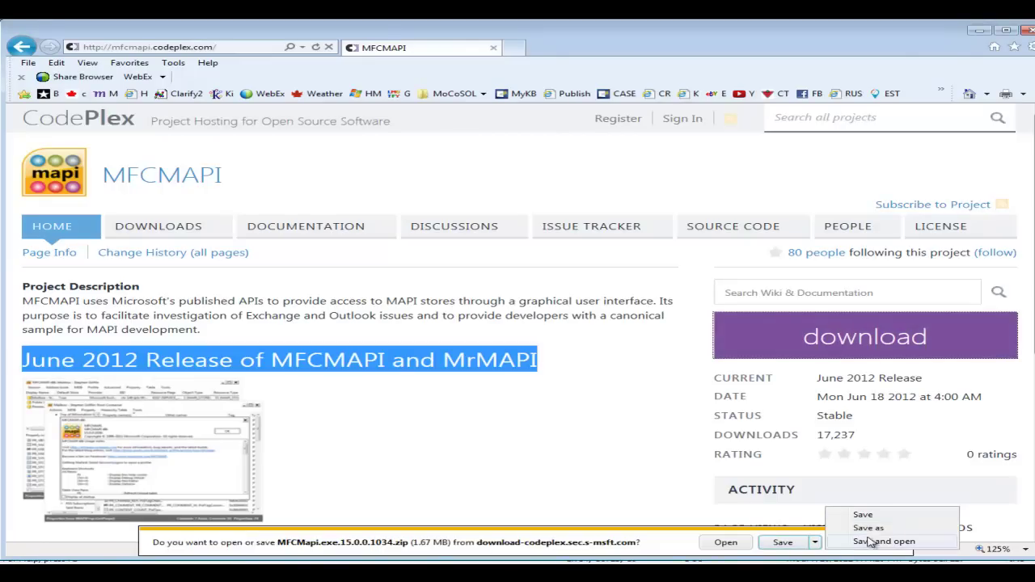
click(877, 529)
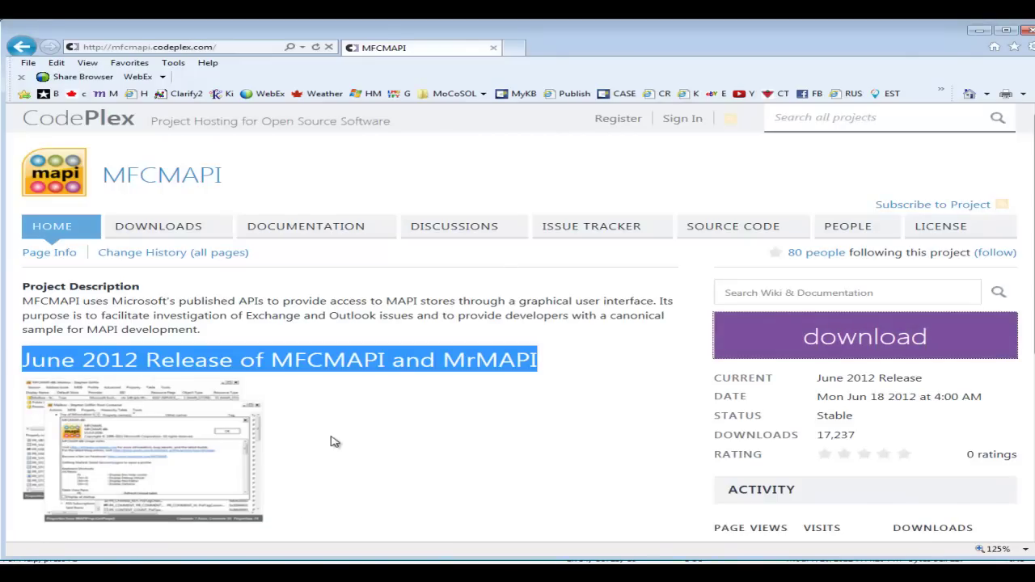
Read the Help/Feedback note about documentation and open the project's Documentation page
scroll(333, 439, down, 2)
drag(22, 435, 669, 436)
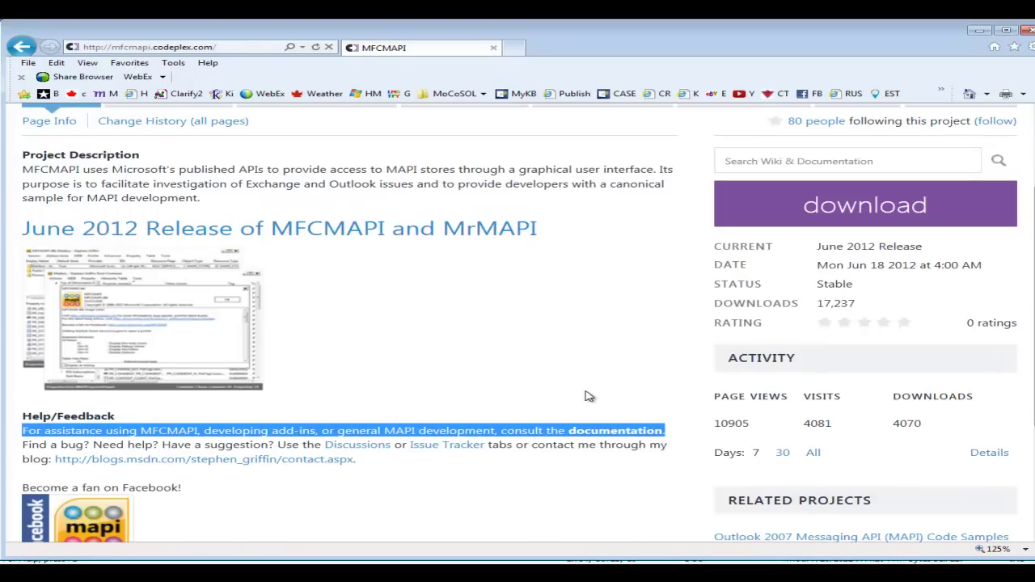
scroll(478, 363, up, 2)
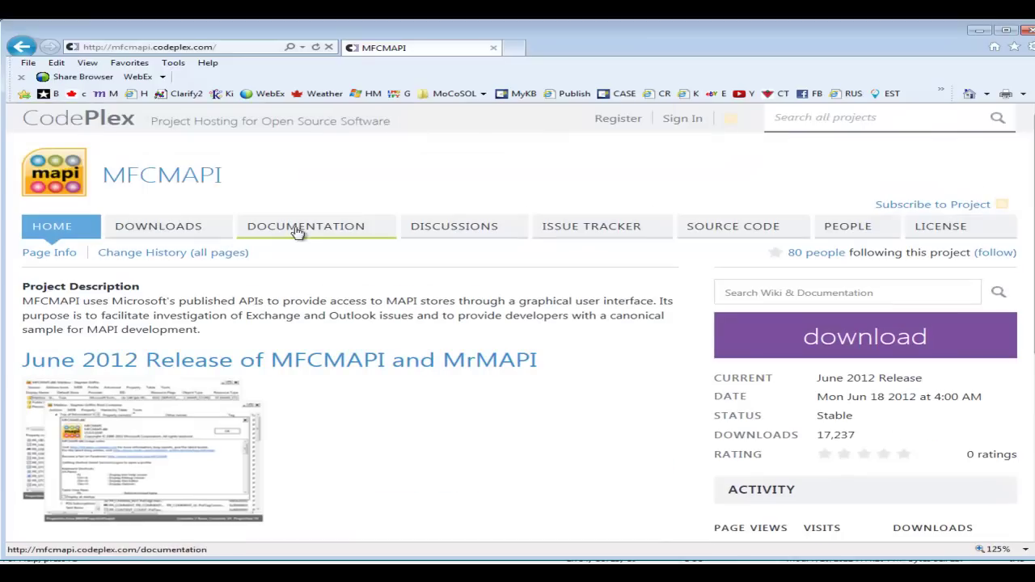
click(315, 230)
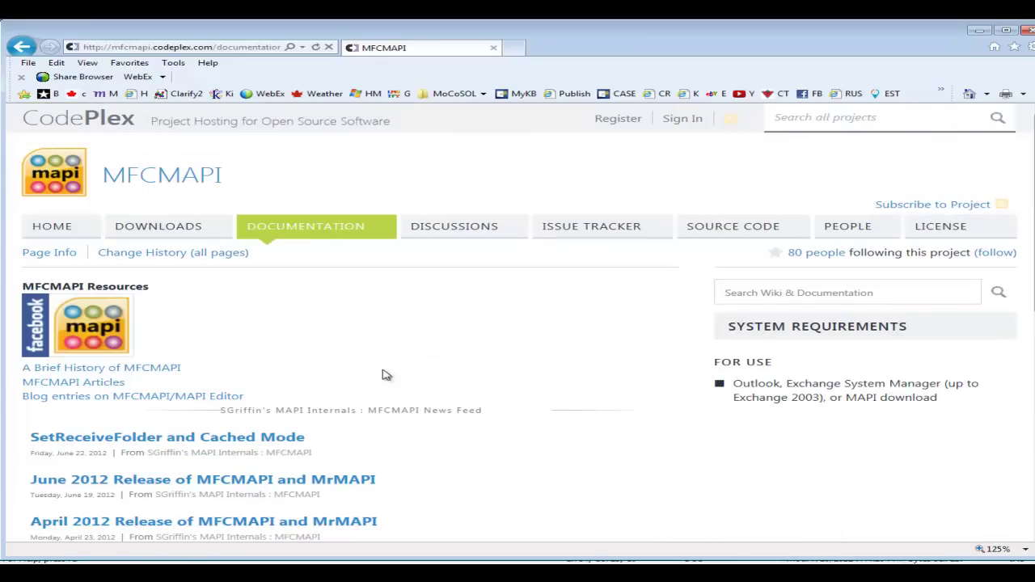
scroll(408, 464, down, 2)
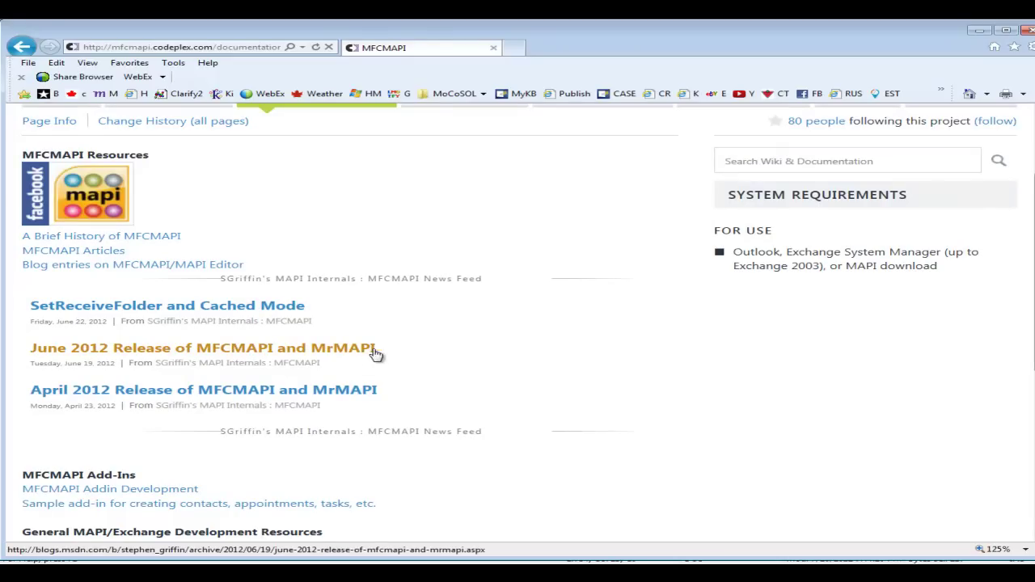
Close the browser and reselect the private store logon error lines in EMWMSA.log
click(496, 51)
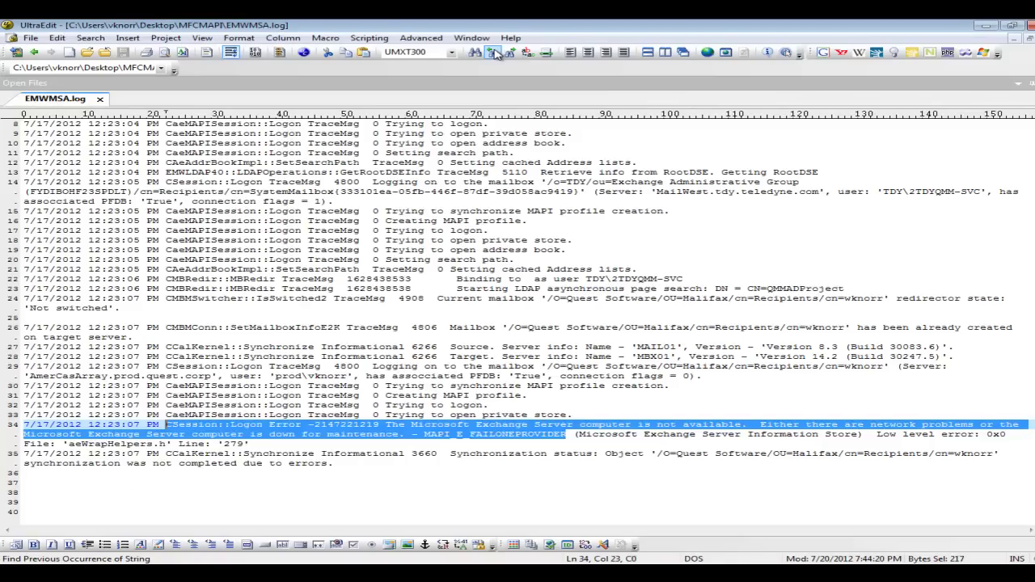
drag(437, 357, 434, 367)
drag(572, 434, 322, 415)
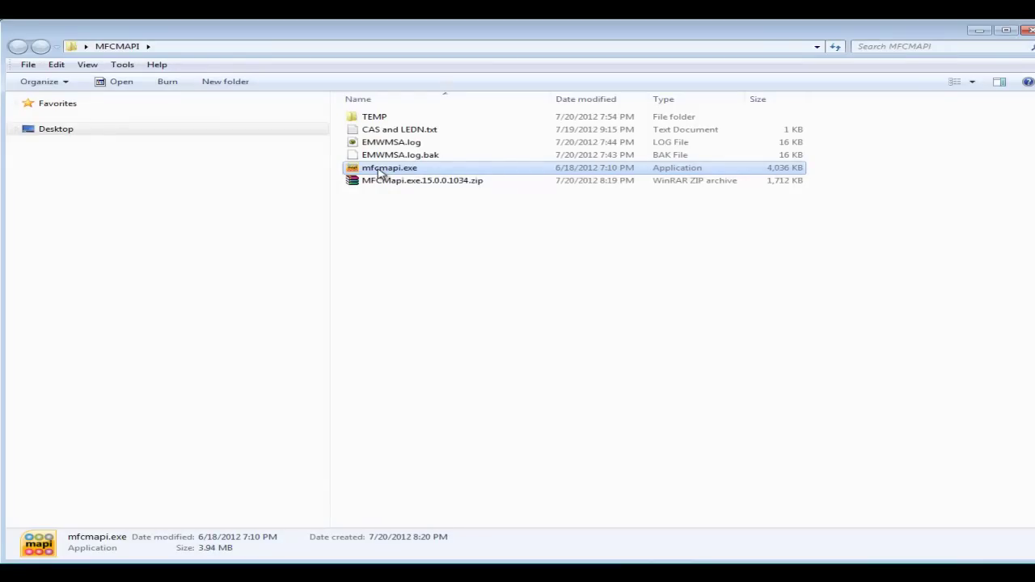
Launch mfcmapi.exe, start a Session logon and create a new profile named 'TE'
double_click(381, 173)
click(335, 163)
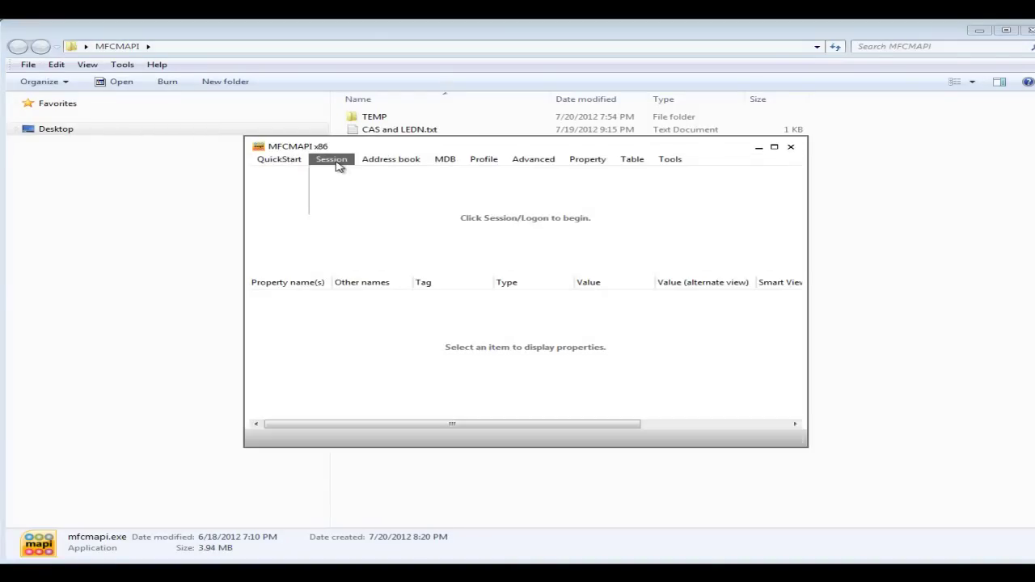
click(339, 174)
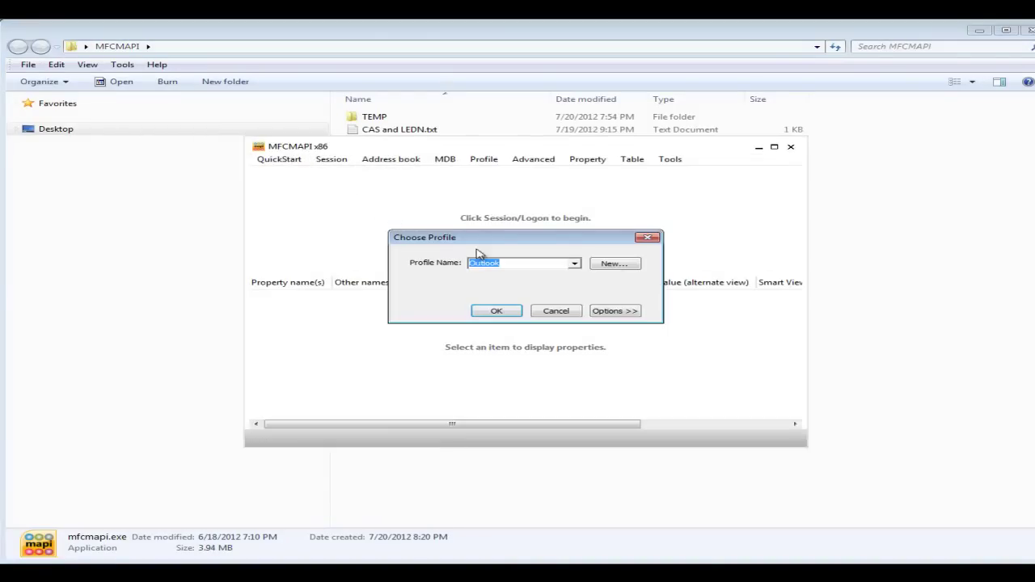
click(573, 264)
click(572, 264)
click(619, 265)
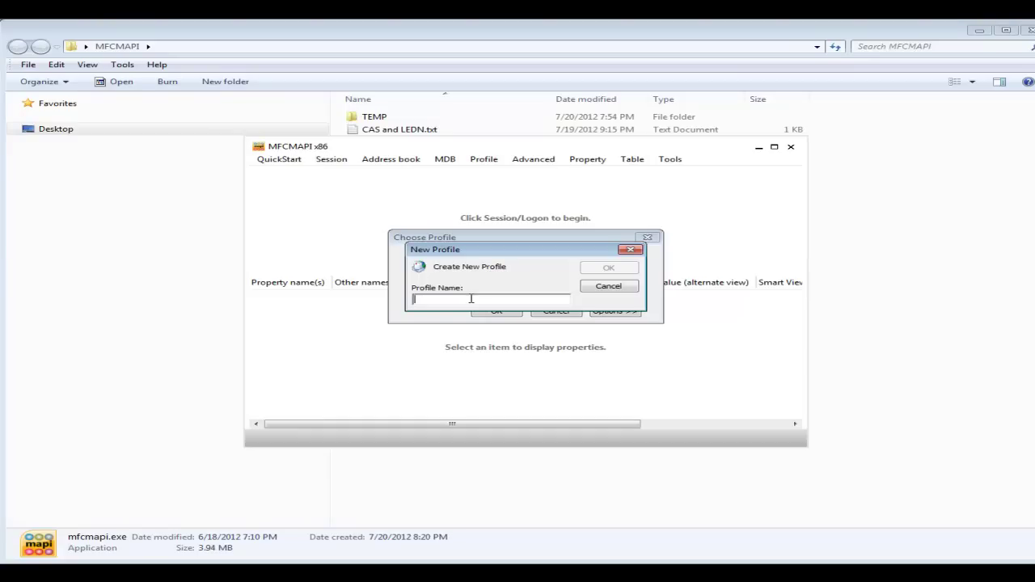
text(TEMP)
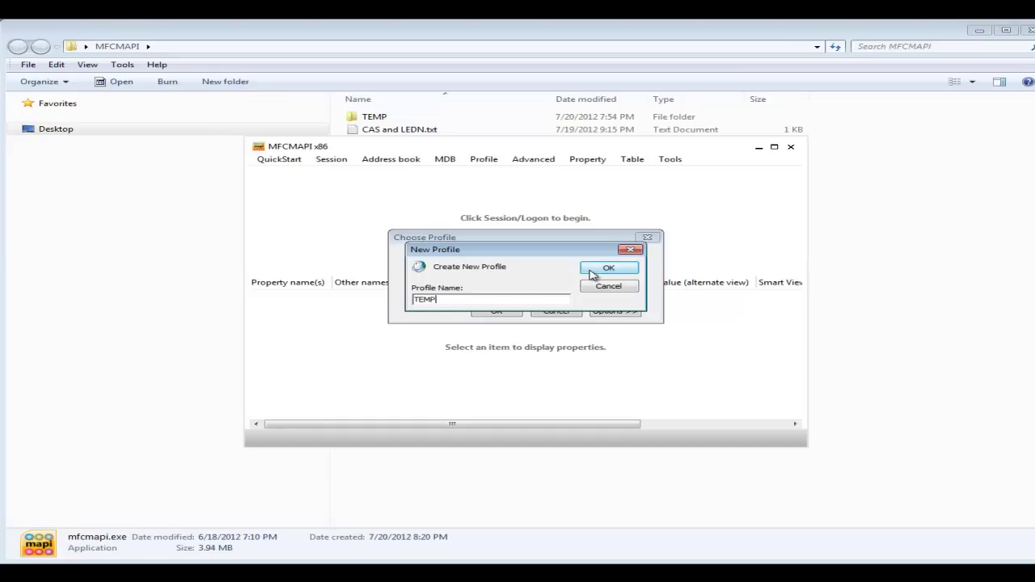
click(598, 270)
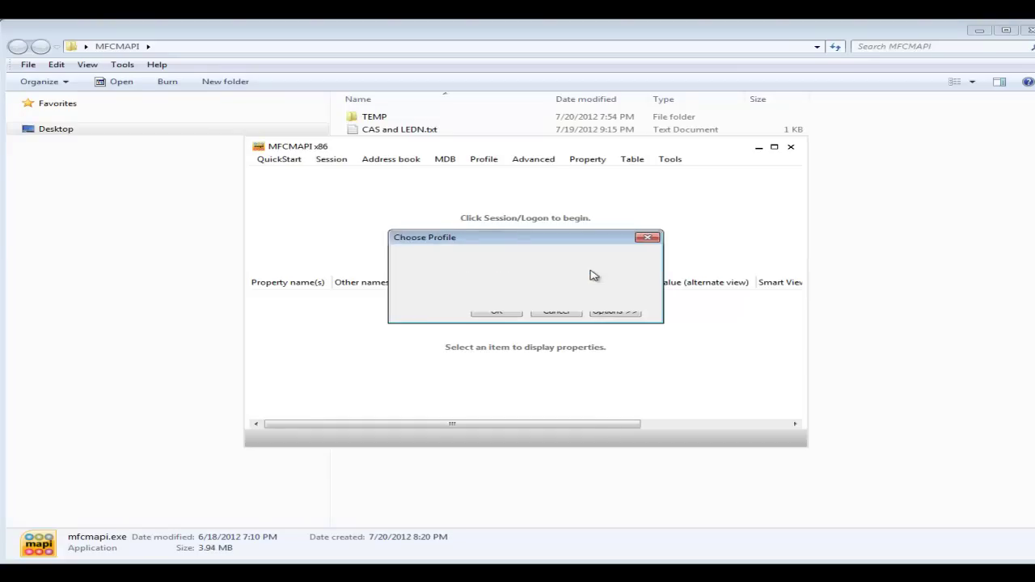
Choose manual configuration with Microsoft Exchange as the service, advancing to Server Settings
click(421, 475)
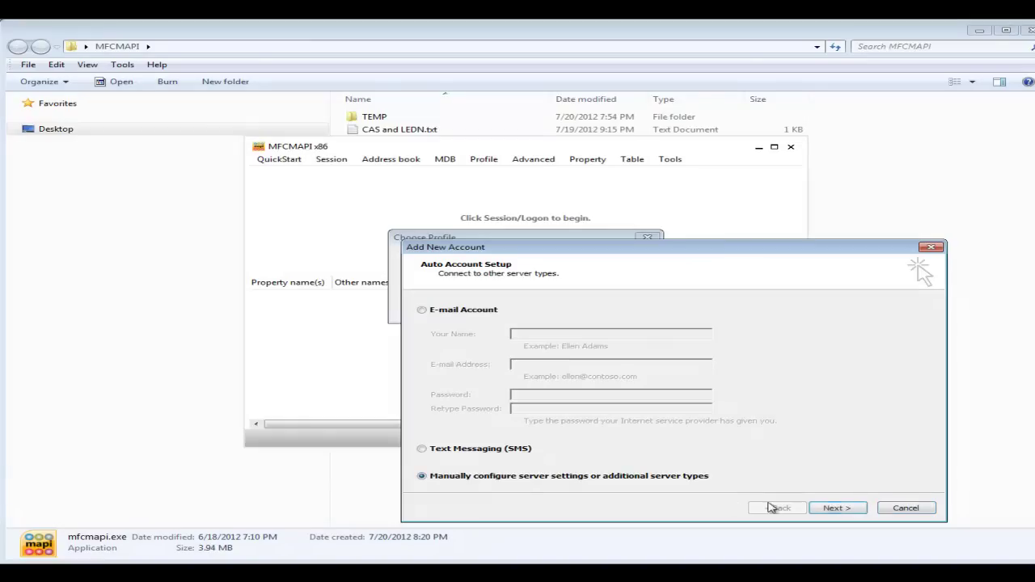
click(838, 508)
click(497, 332)
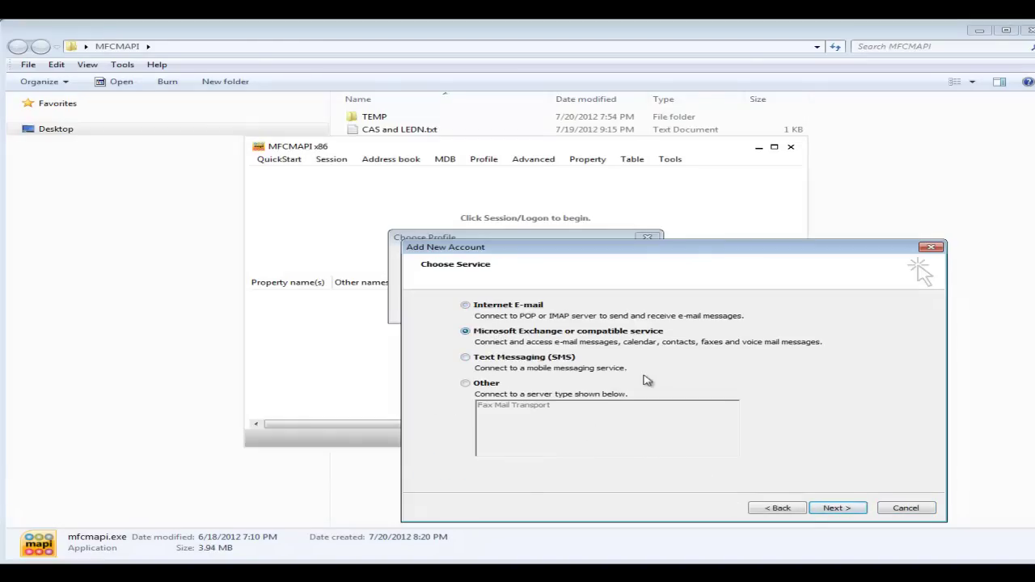
click(822, 511)
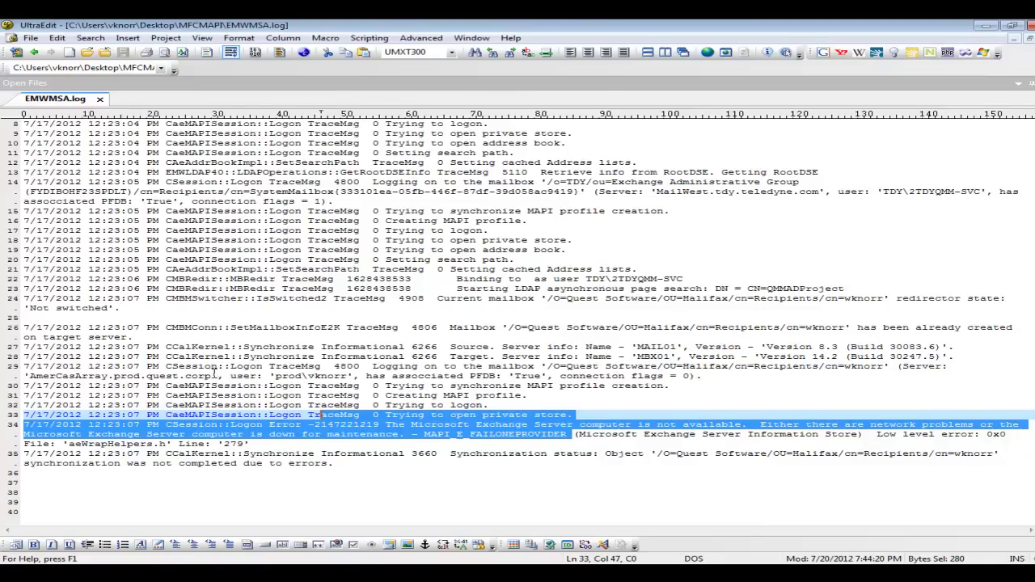
Copy server AmerCasArray.prod.quest.corp from the log into the account's Server field
drag(213, 375, 35, 375)
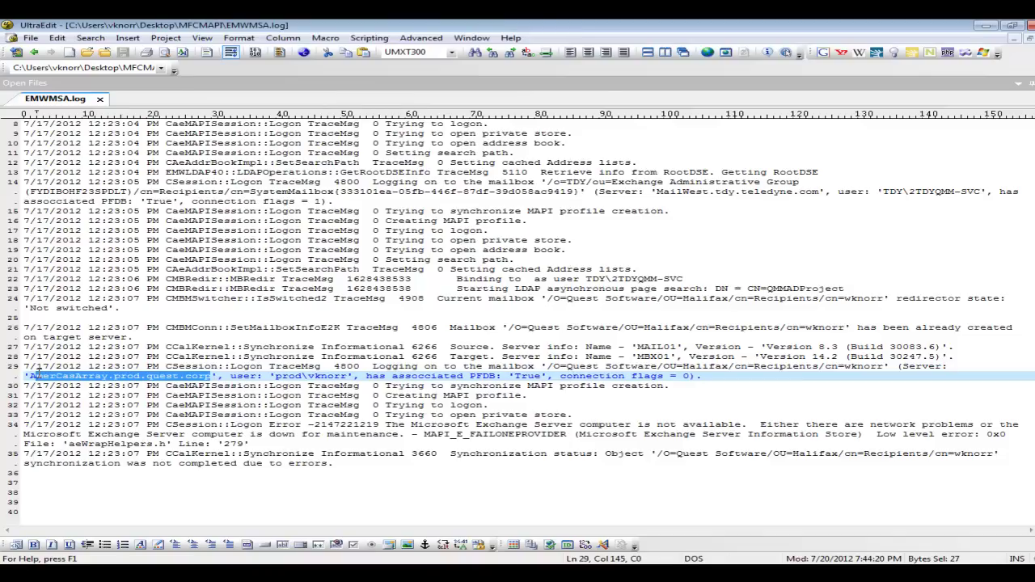
right_click(39, 377)
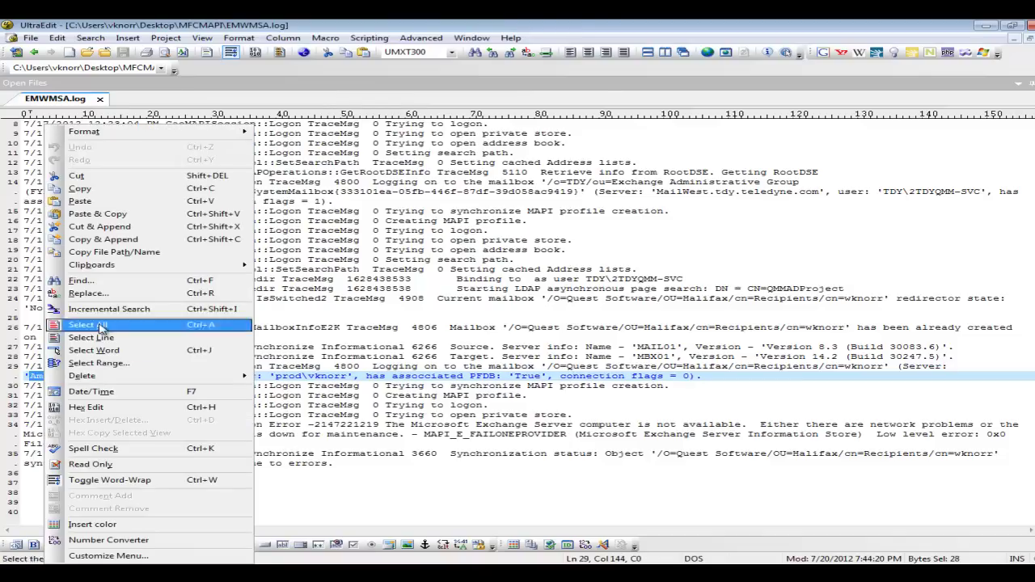
click(68, 196)
key(alt+Tab)
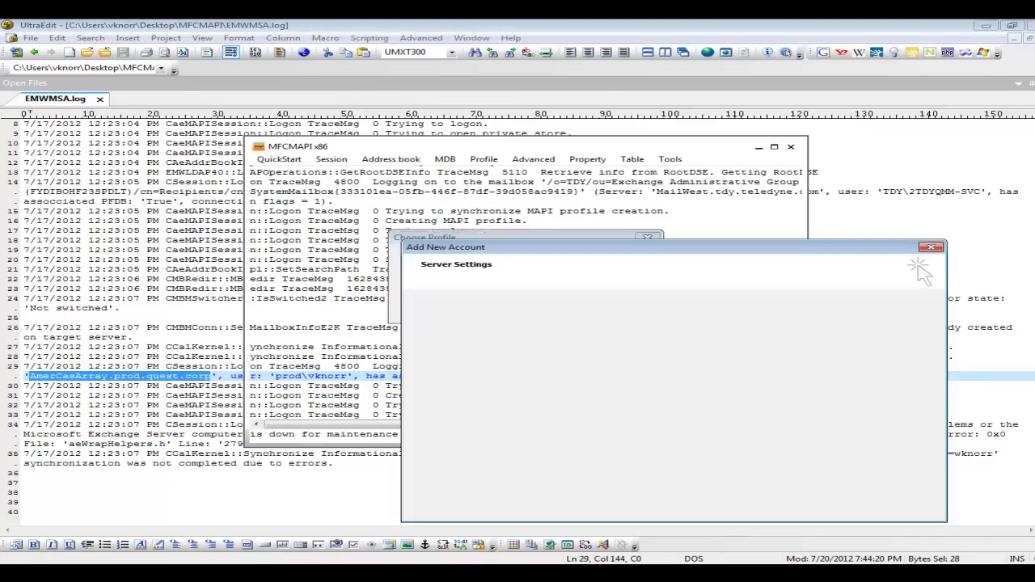
key(ctrl+v)
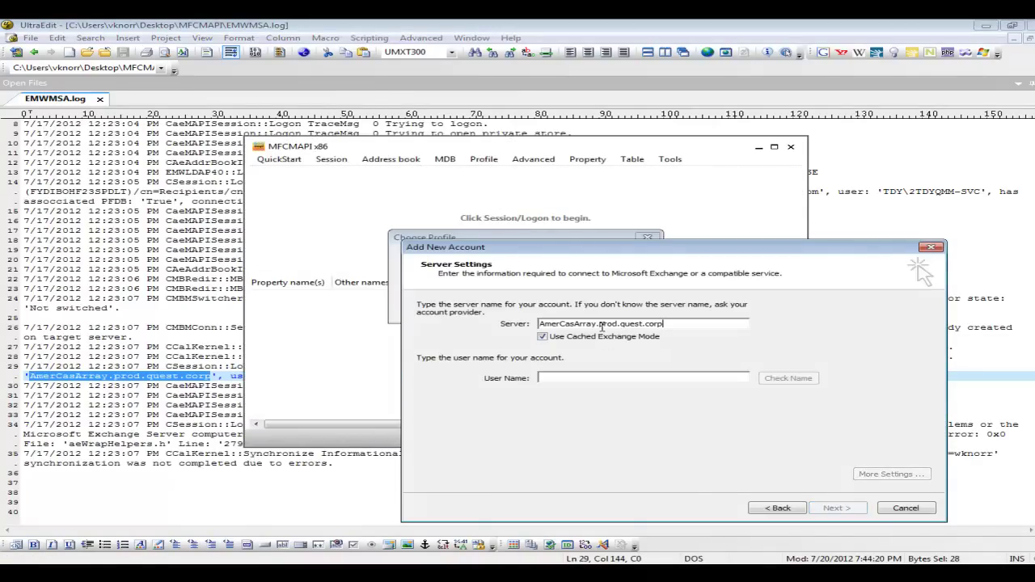
Paste the mailbox user name from the log, check the name and finish the account setup
click(185, 377)
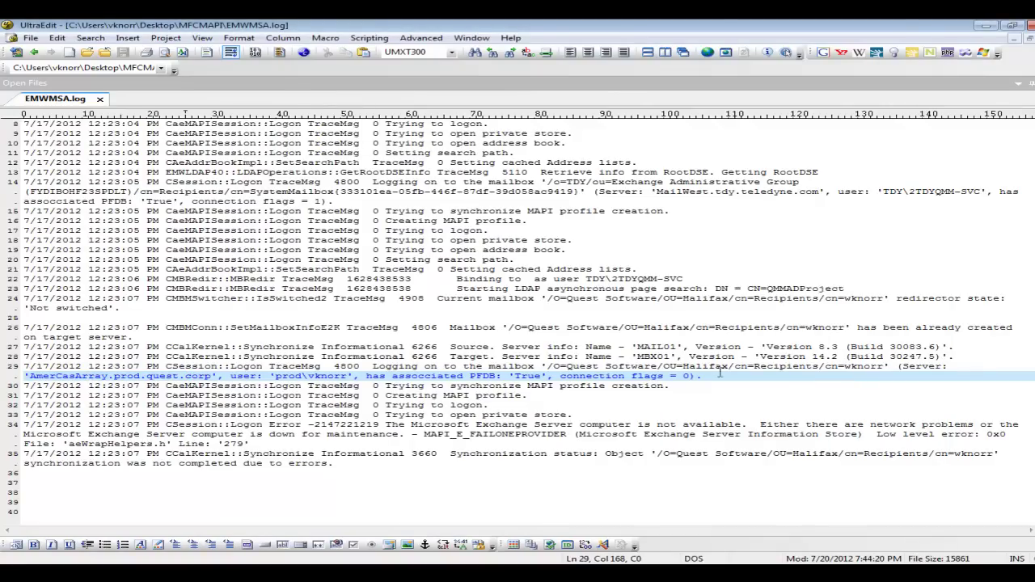
drag(888, 367, 536, 366)
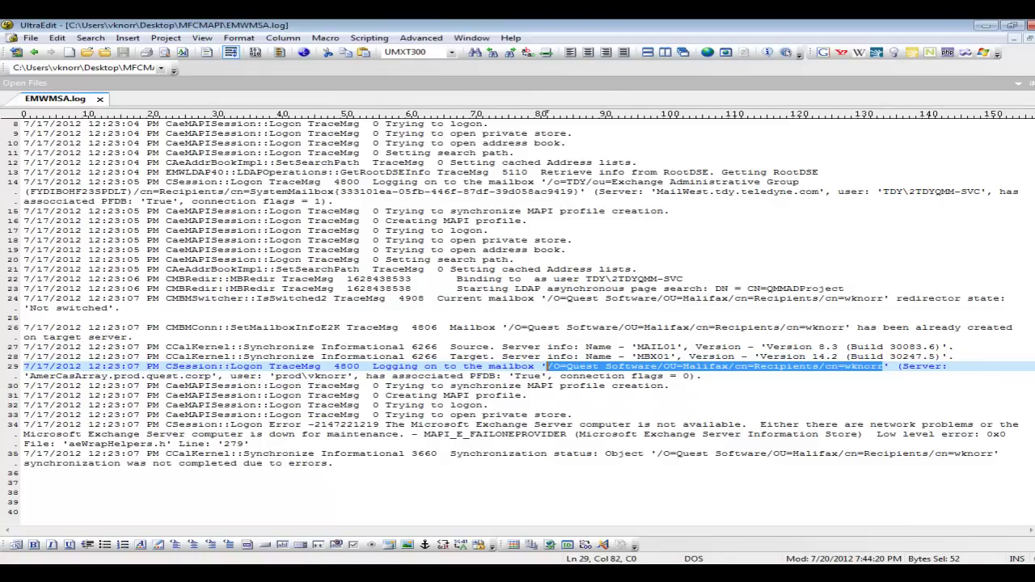
key(alt+Tab)
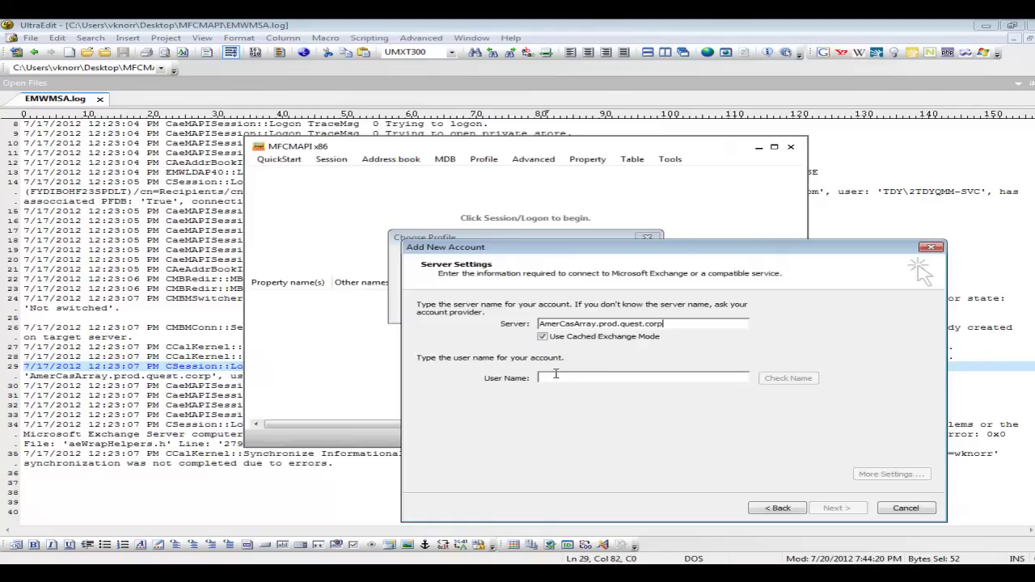
key(ctrl+v)
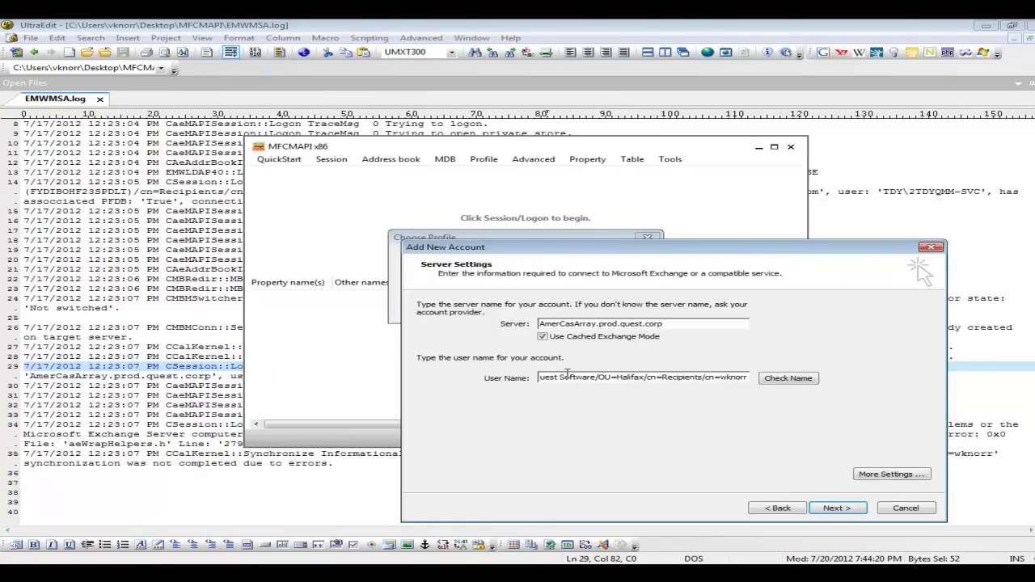
click(786, 380)
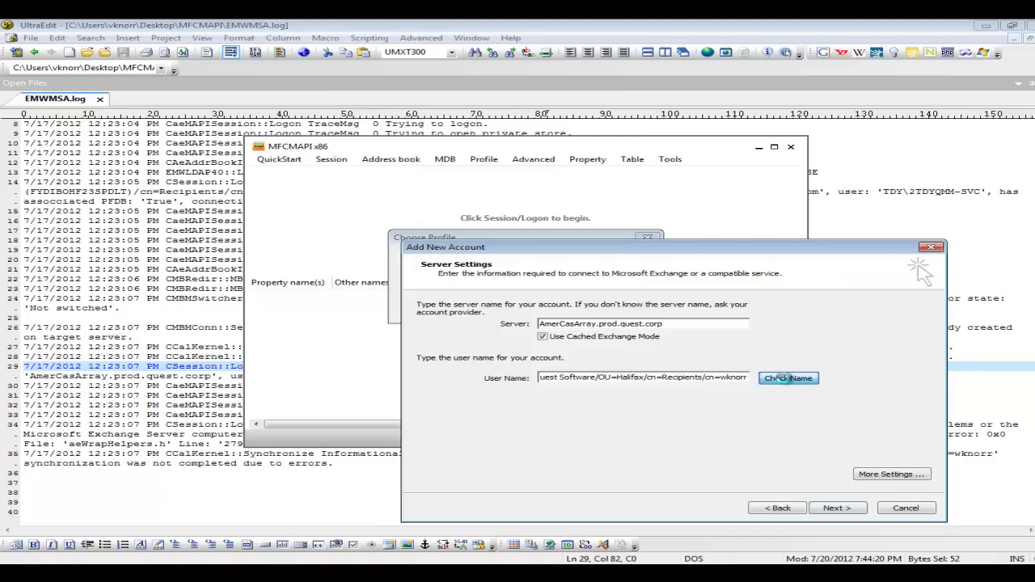
click(846, 510)
key(Return)
key(Return)
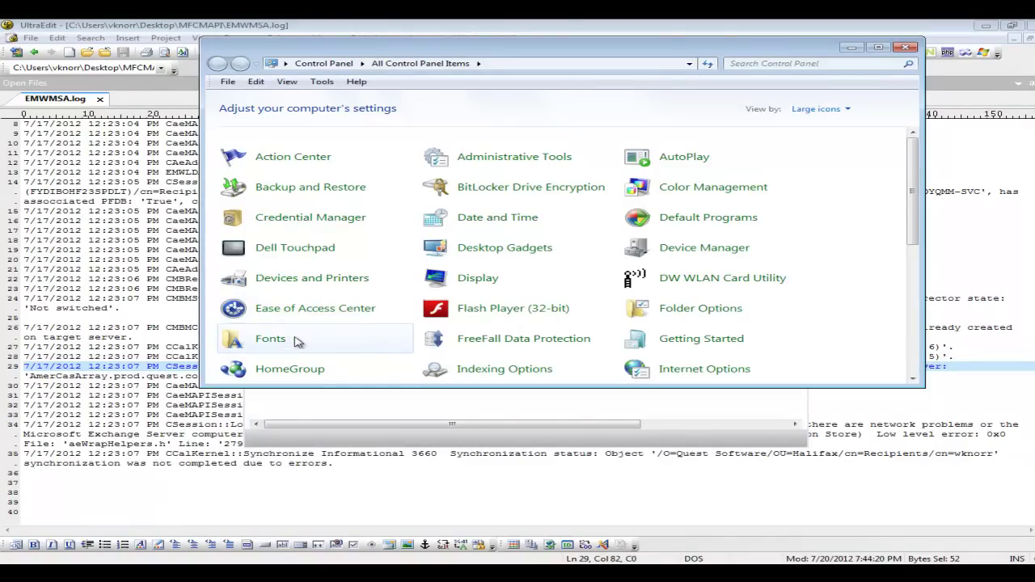
Review the Outlook and TEMP profiles in Control Panel's Mail settings, then close Control Panel
scroll(353, 314, down, 1)
scroll(356, 336, down, 1)
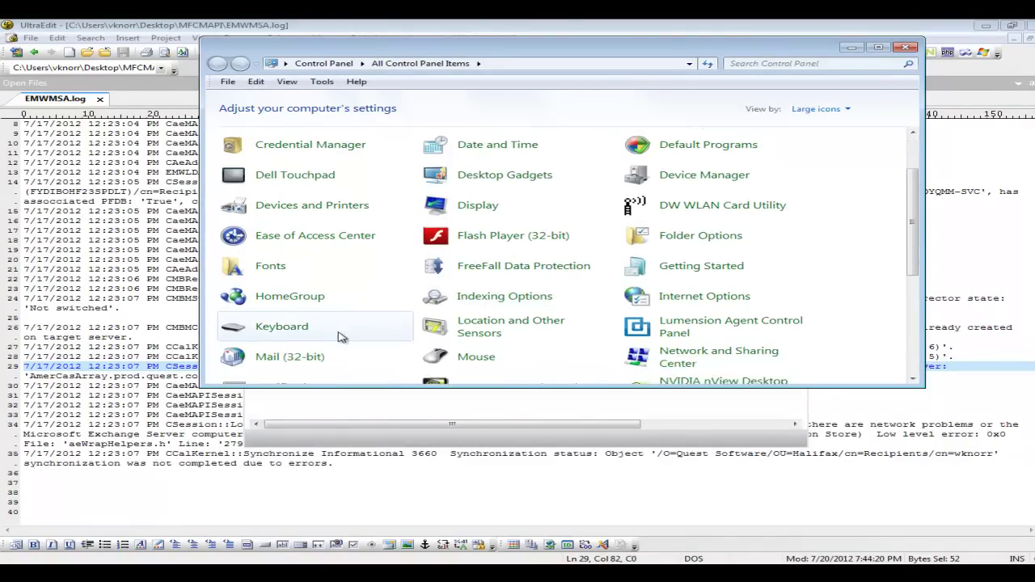
click(277, 340)
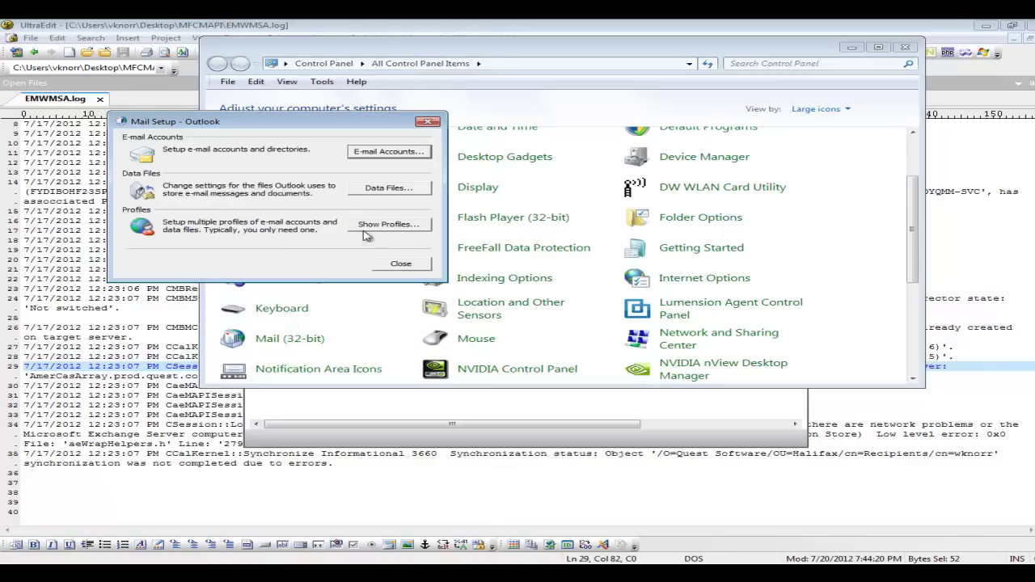
click(389, 227)
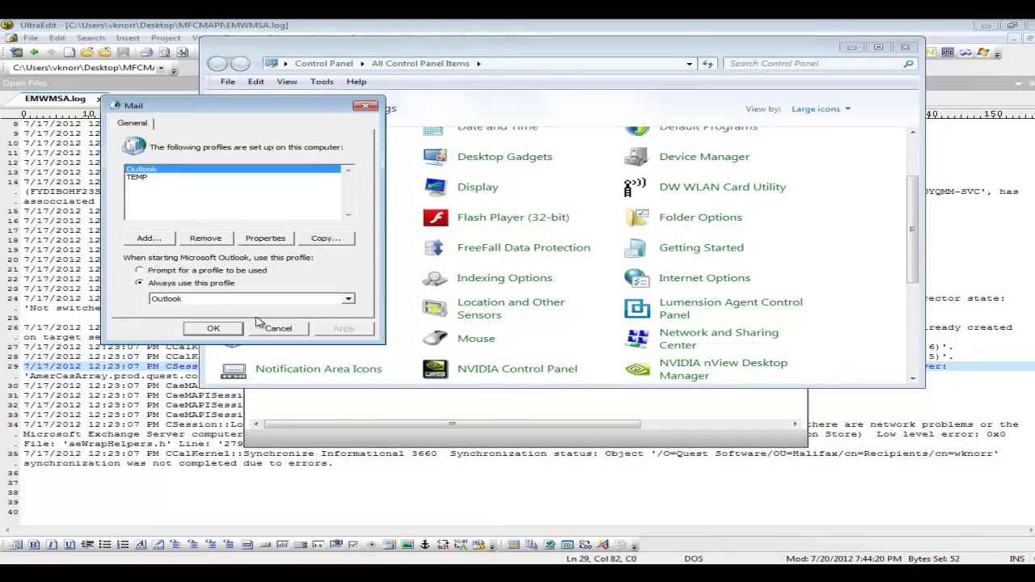
click(276, 331)
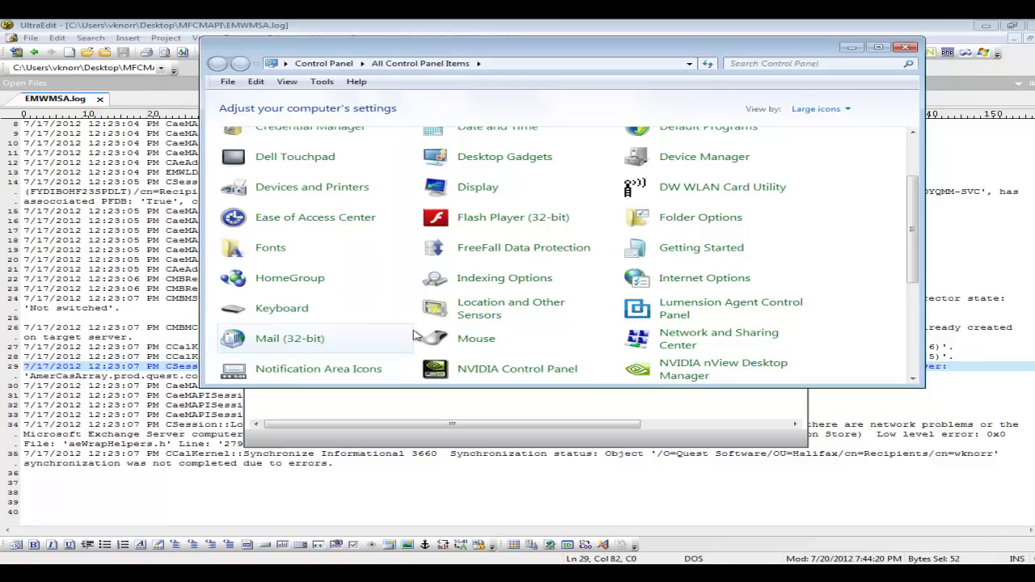
click(906, 47)
Log on to MFCMAPI with the Outlook profile
click(331, 159)
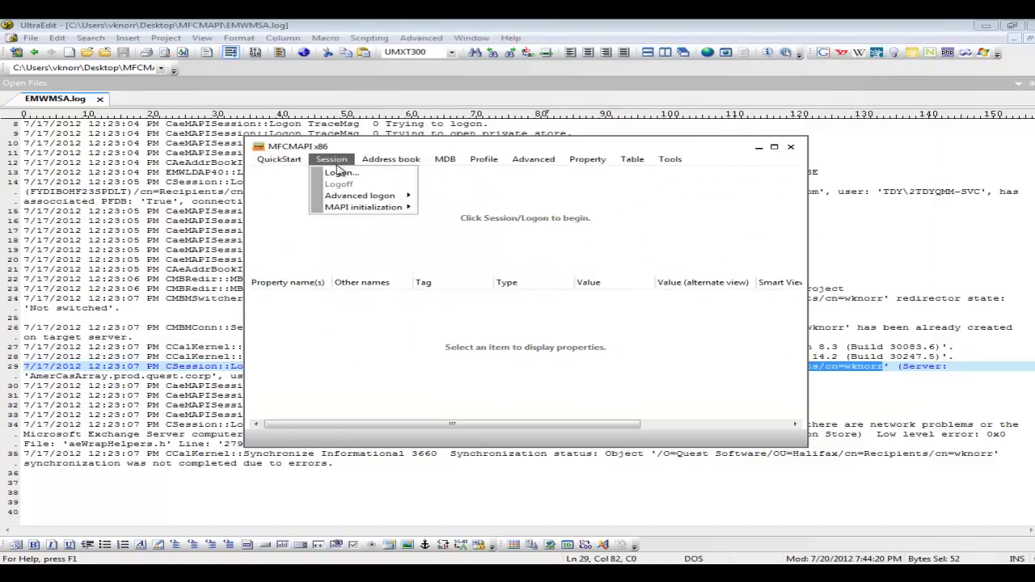
click(341, 173)
click(573, 263)
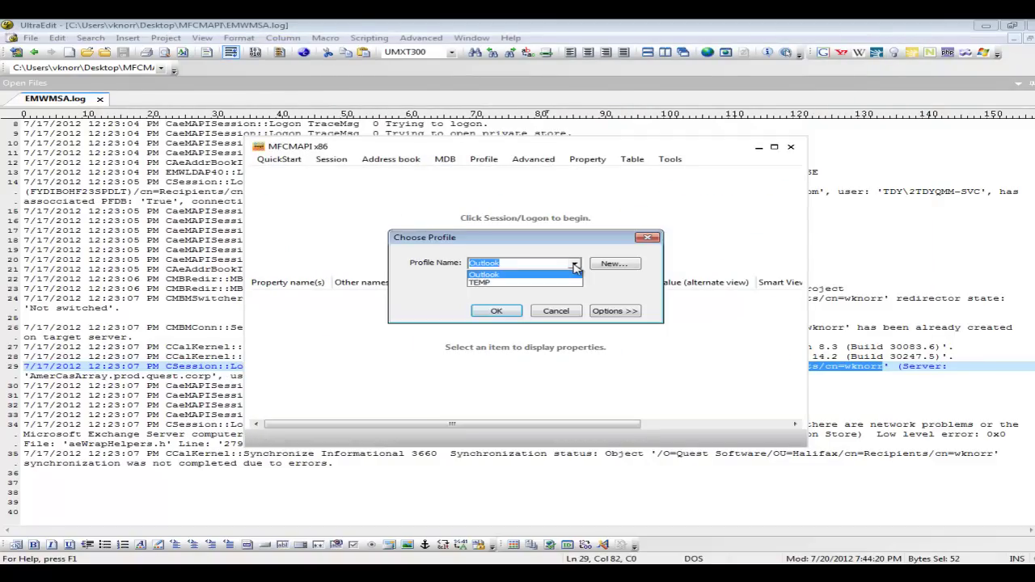
click(538, 275)
click(497, 311)
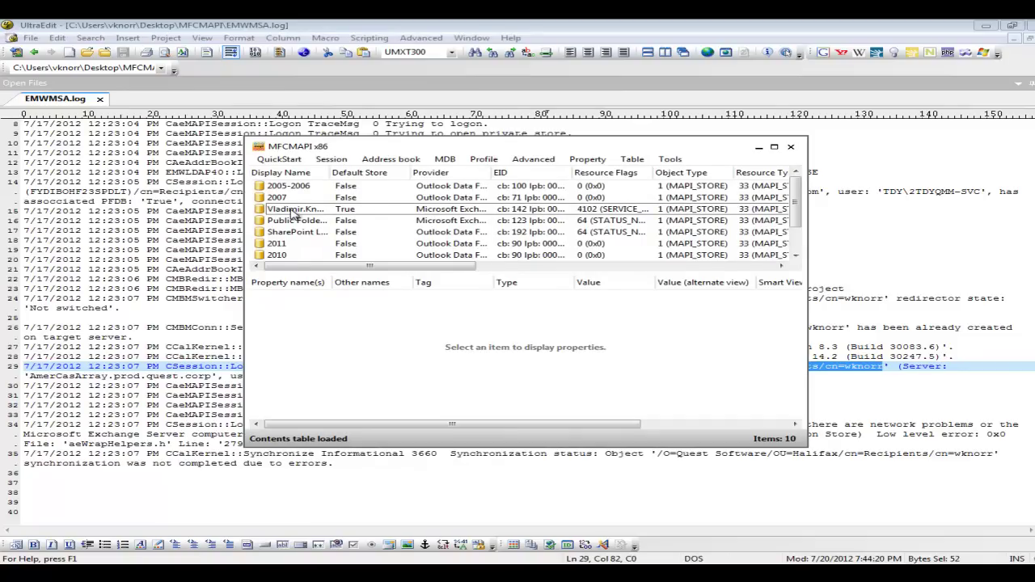
Open the user's mailbox store and expand Root - Mailbox and IPM_SUBTREE
double_click(293, 209)
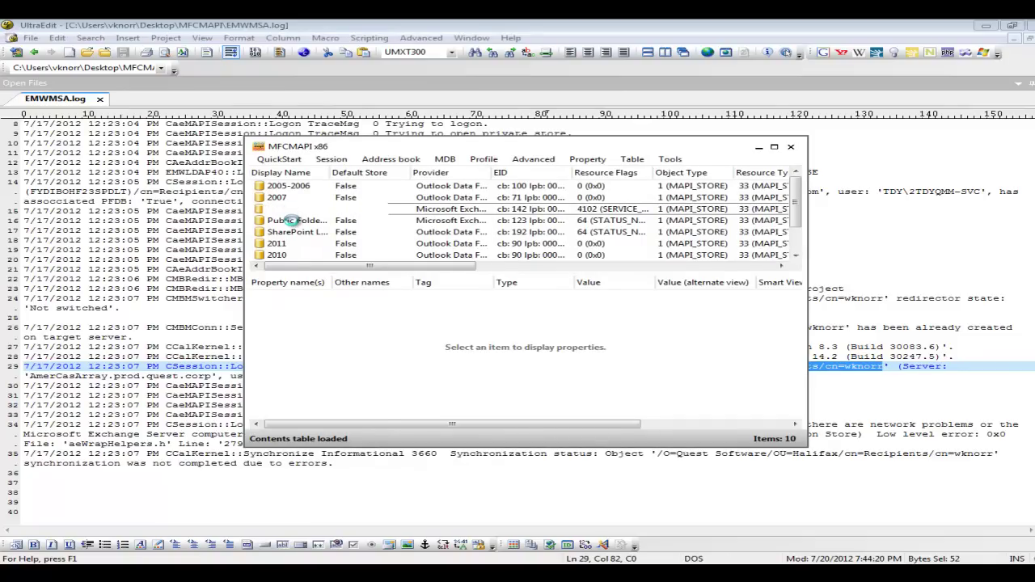
click(294, 223)
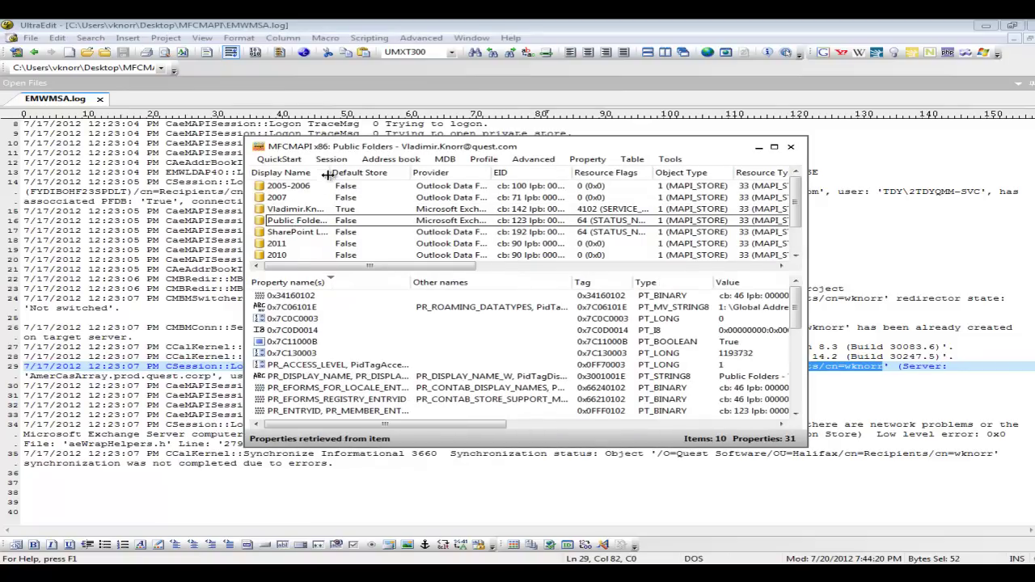
drag(327, 172, 396, 172)
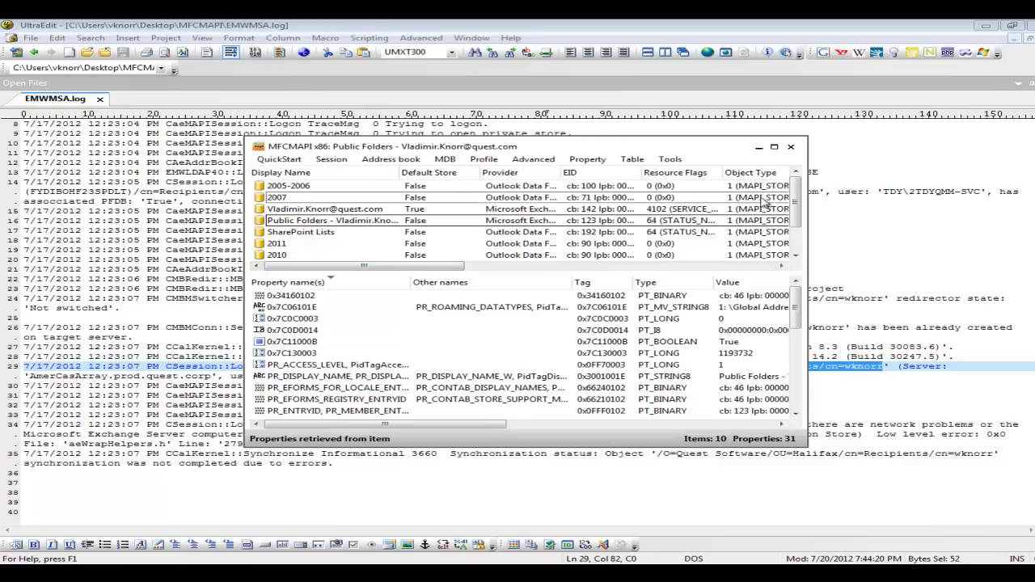
click(315, 209)
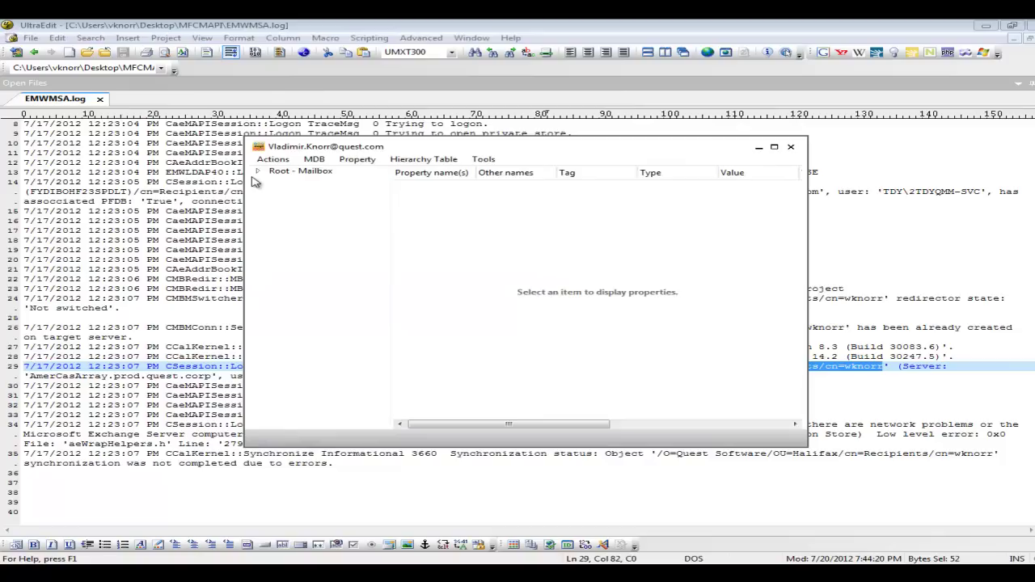
click(259, 173)
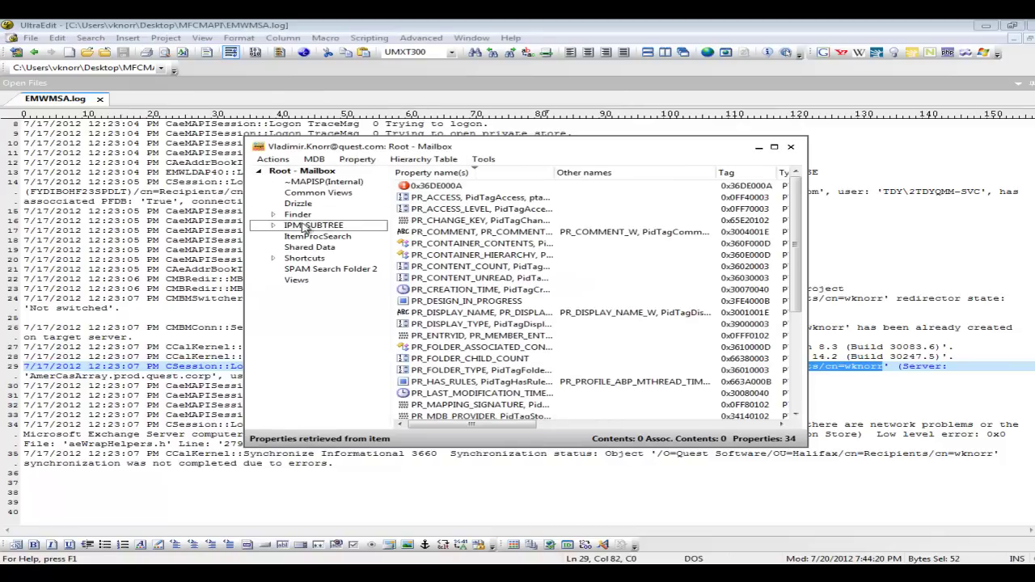
click(273, 225)
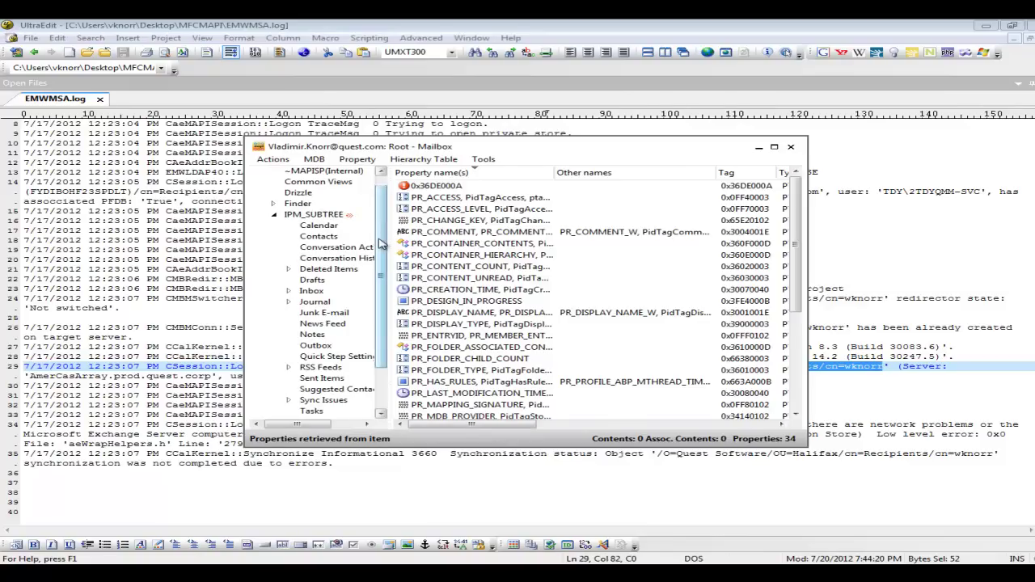
Show the Calendar folder's properties and scroll the list to PR_CREATOR_SID
scroll(380, 243, down, 1)
click(318, 193)
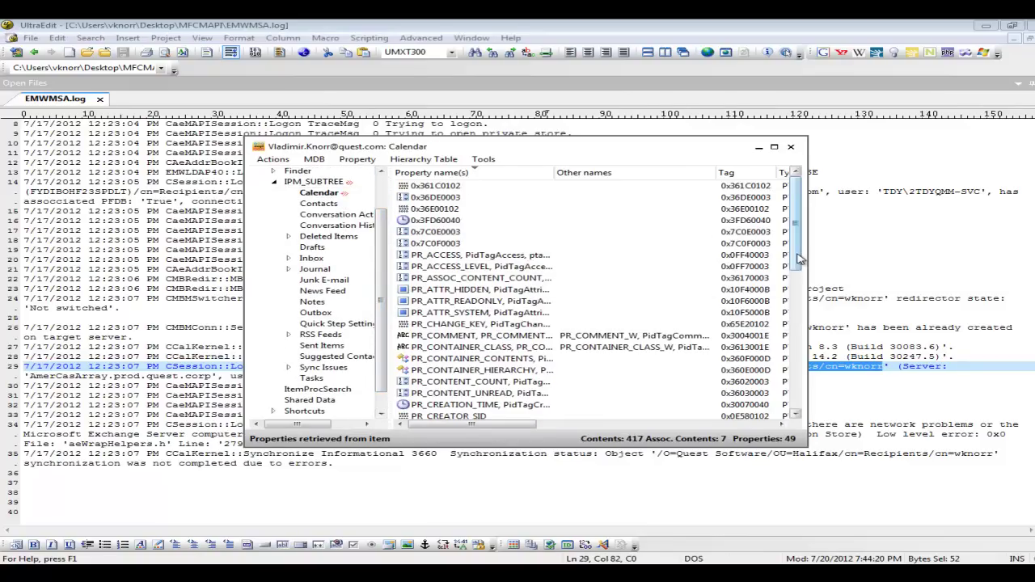
drag(798, 258, 803, 403)
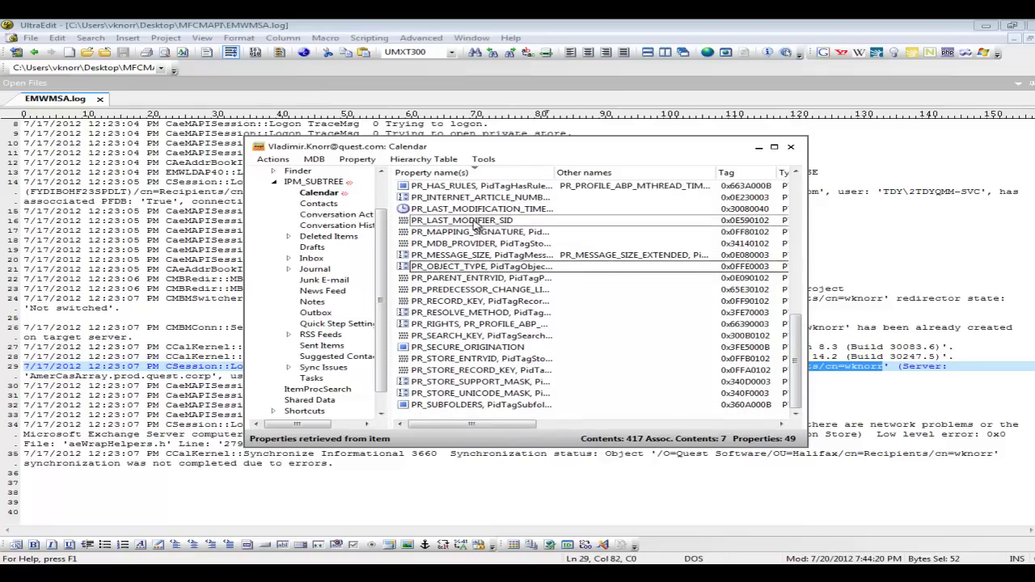
scroll(529, 235, up, 1)
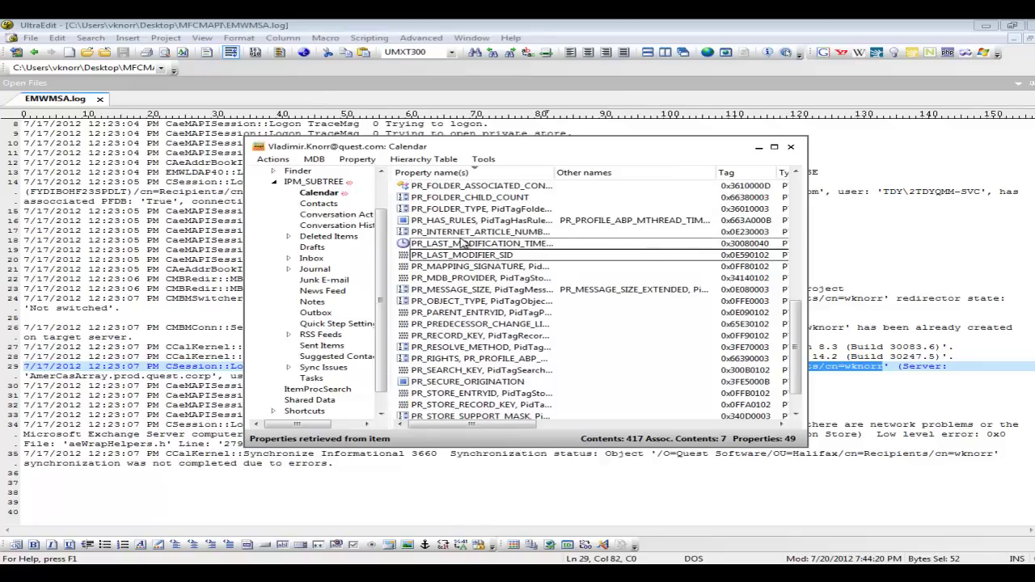
scroll(462, 243, up, 1)
scroll(463, 243, up, 2)
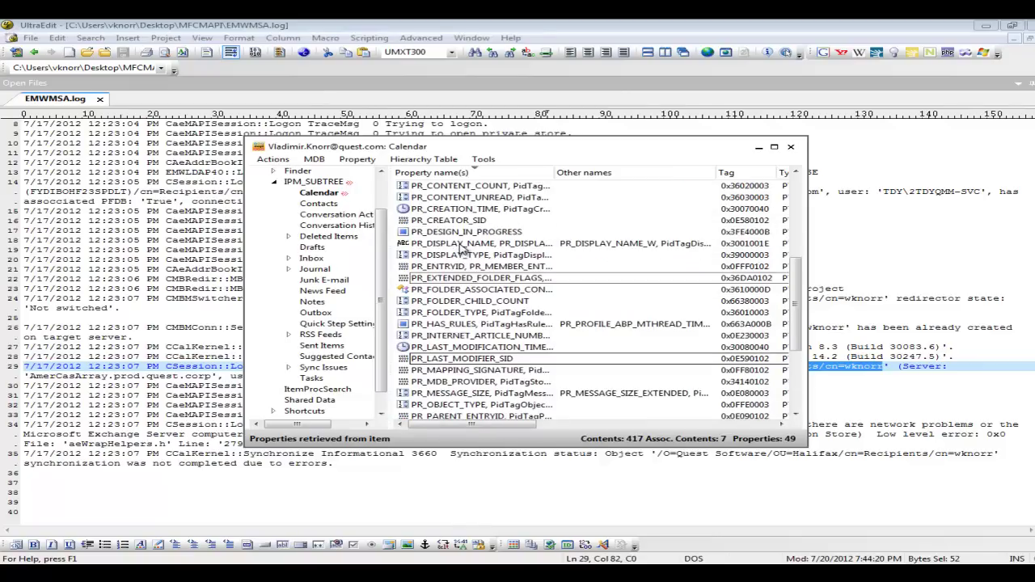
Open the Calendar's 28-byte PR_CREATOR_SID and highlight its textual SID and empty domain/user line
double_click(467, 225)
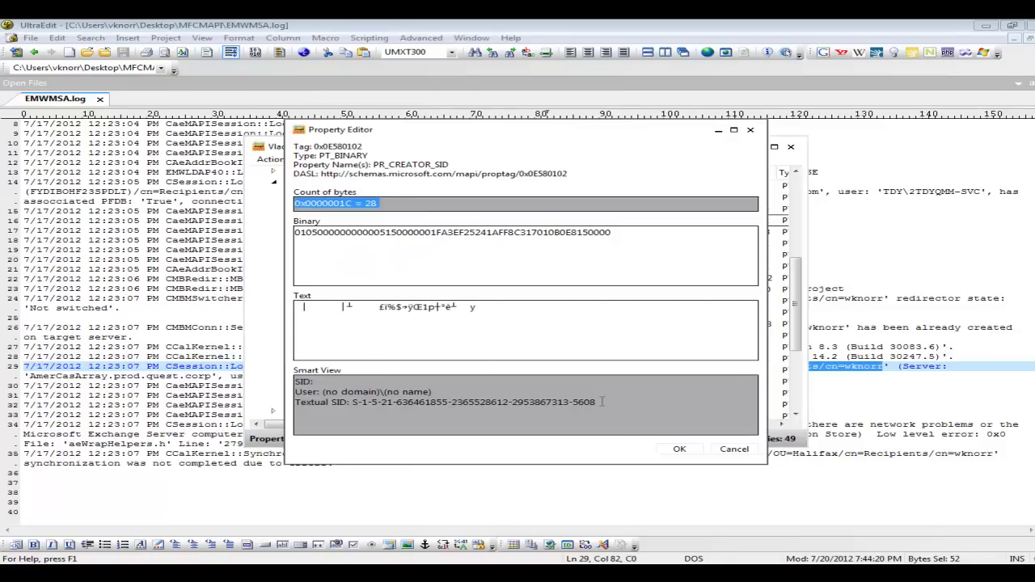
drag(602, 402, 353, 402)
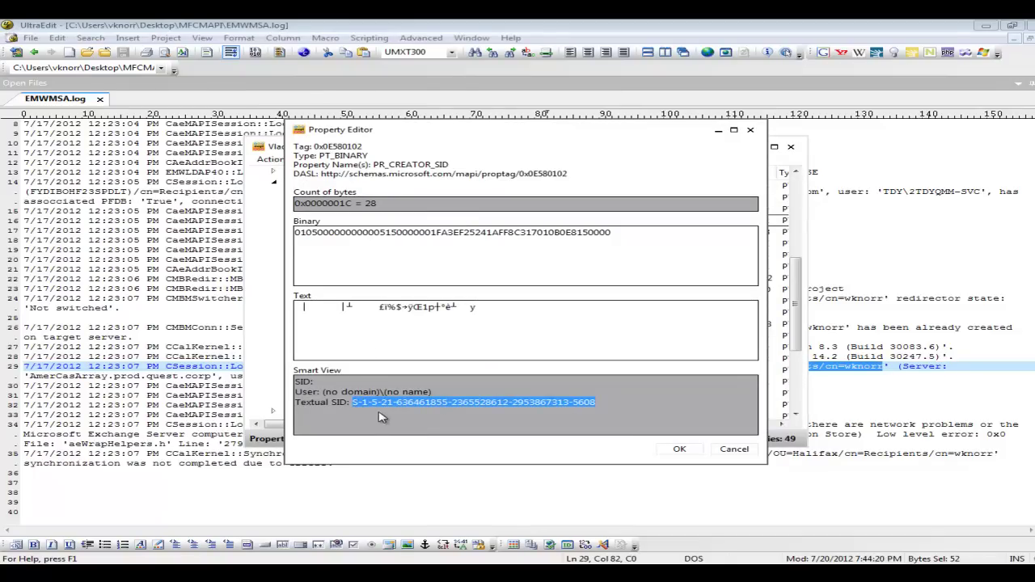
drag(429, 392, 330, 392)
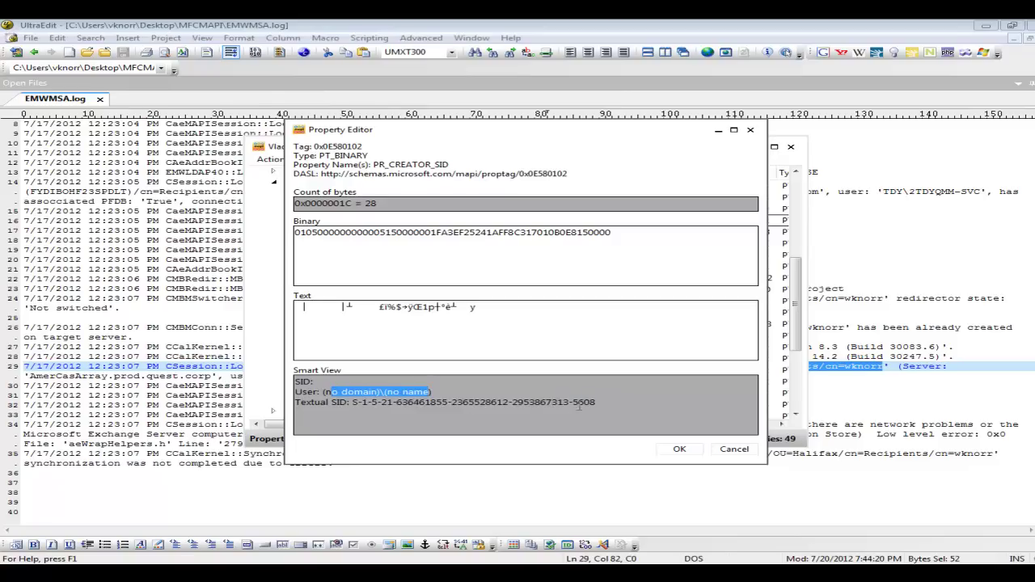
drag(594, 402, 354, 407)
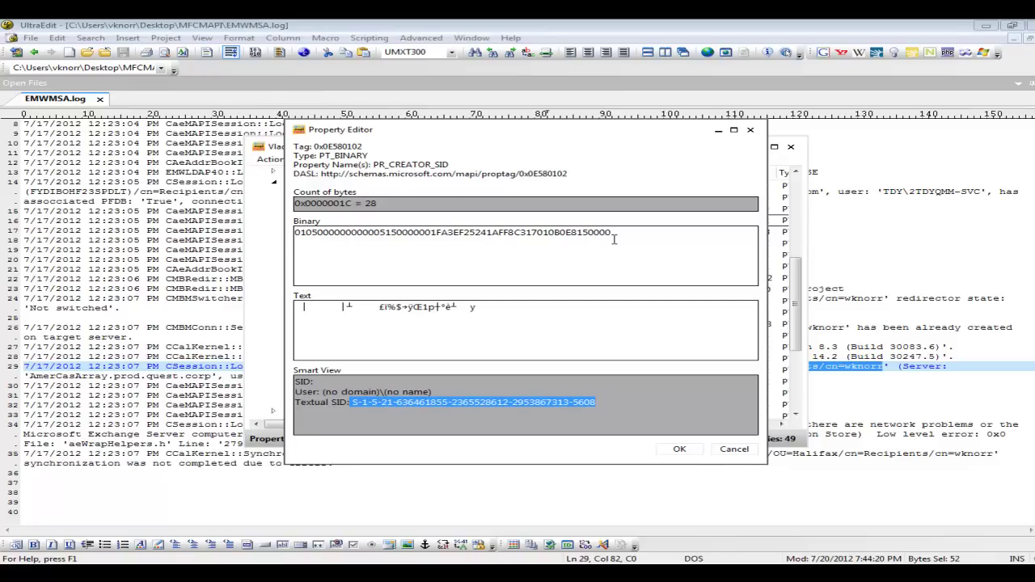
Cancel the PR_CREATOR_SID editor without saving and scroll the folder tree back to the top
click(732, 449)
scroll(518, 330, up, 3)
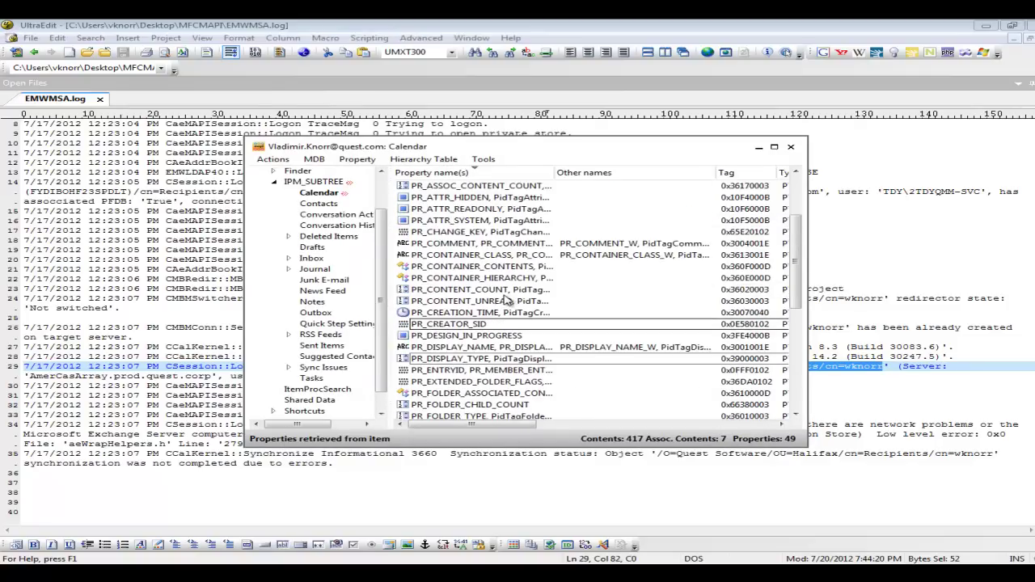
scroll(557, 336, up, 2)
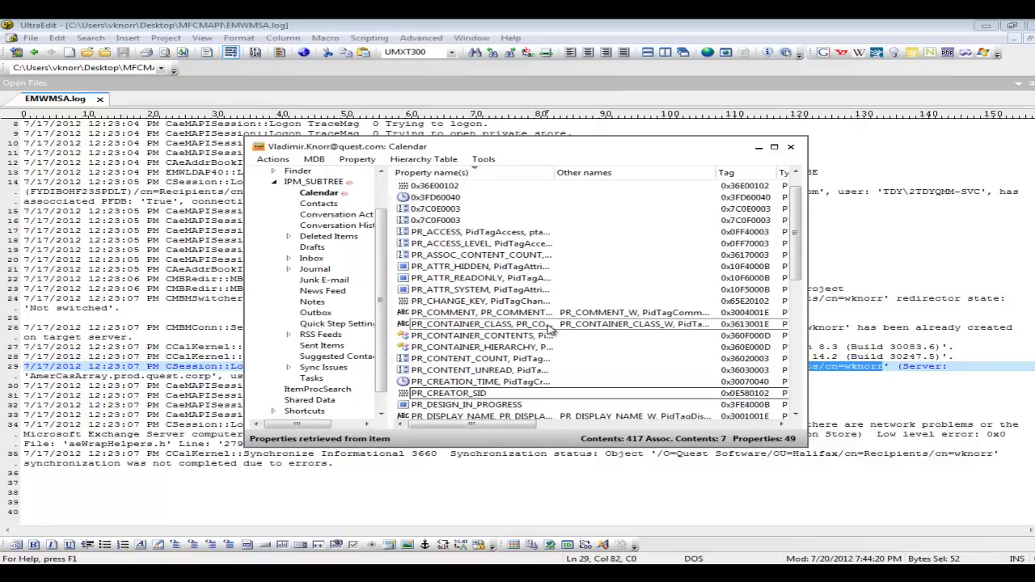
scroll(549, 329, up, 1)
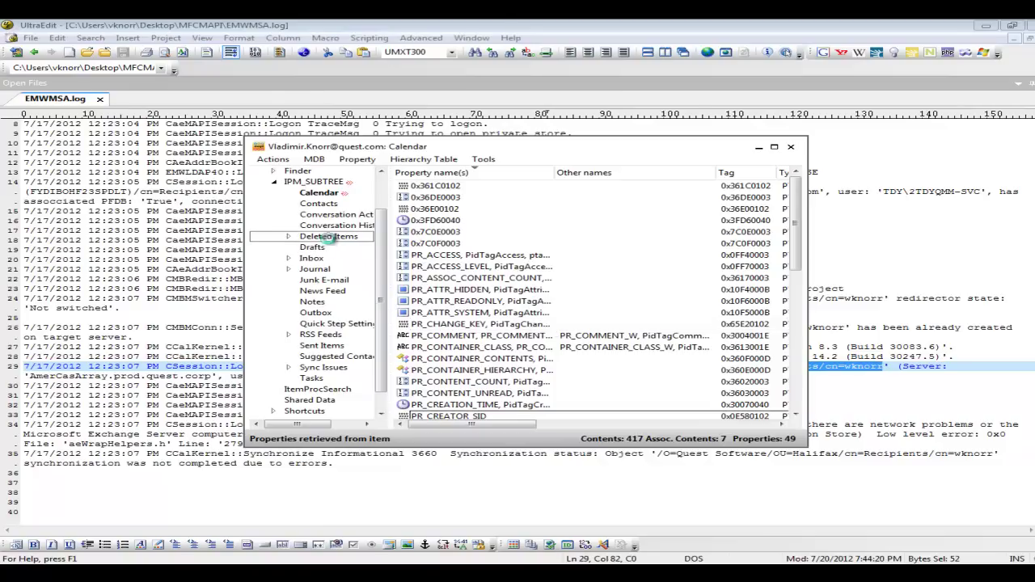
Check Deleted Items, Inbox and Sent Items properties, then close the folder window
click(332, 236)
click(296, 258)
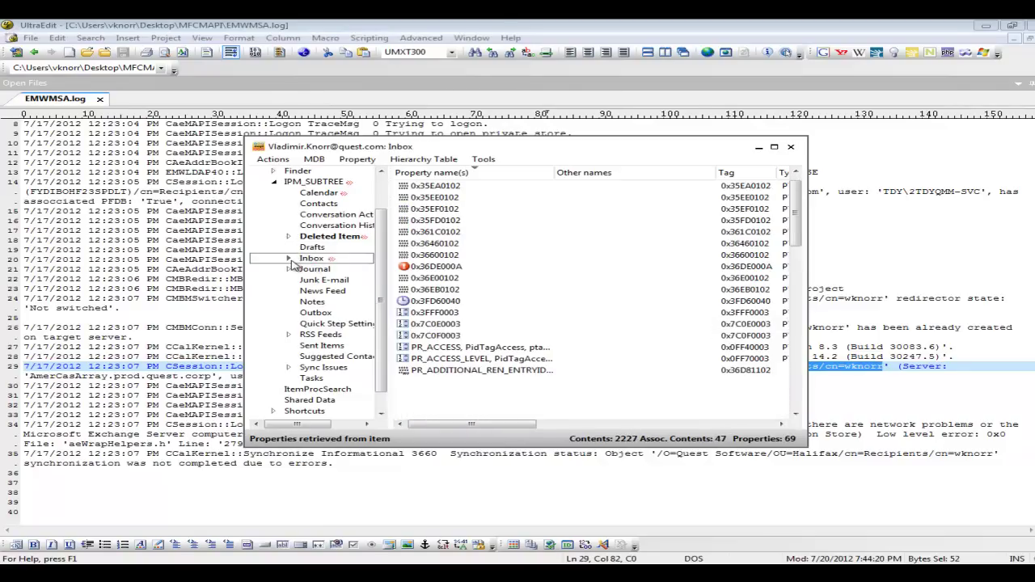
click(289, 259)
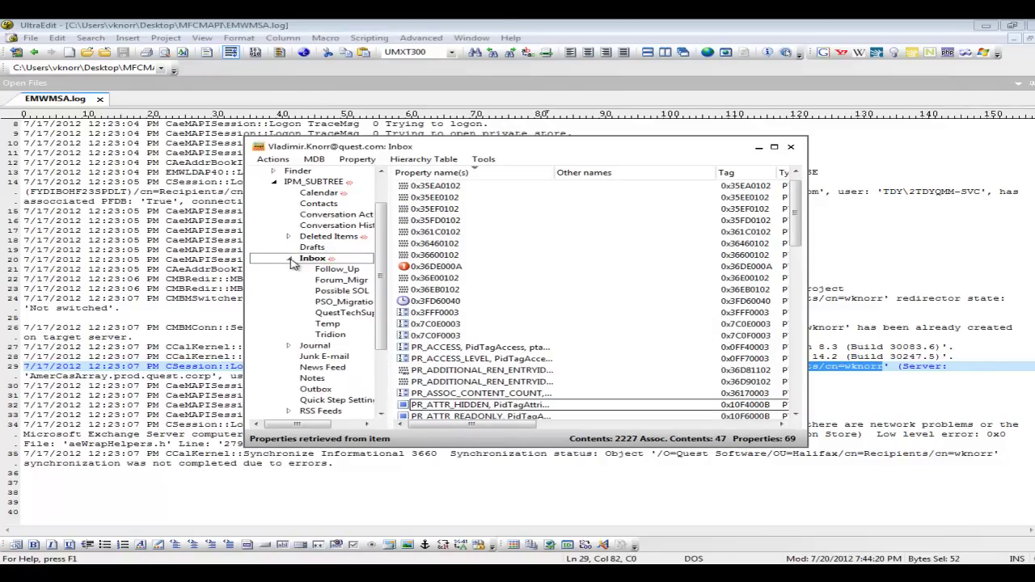
click(290, 259)
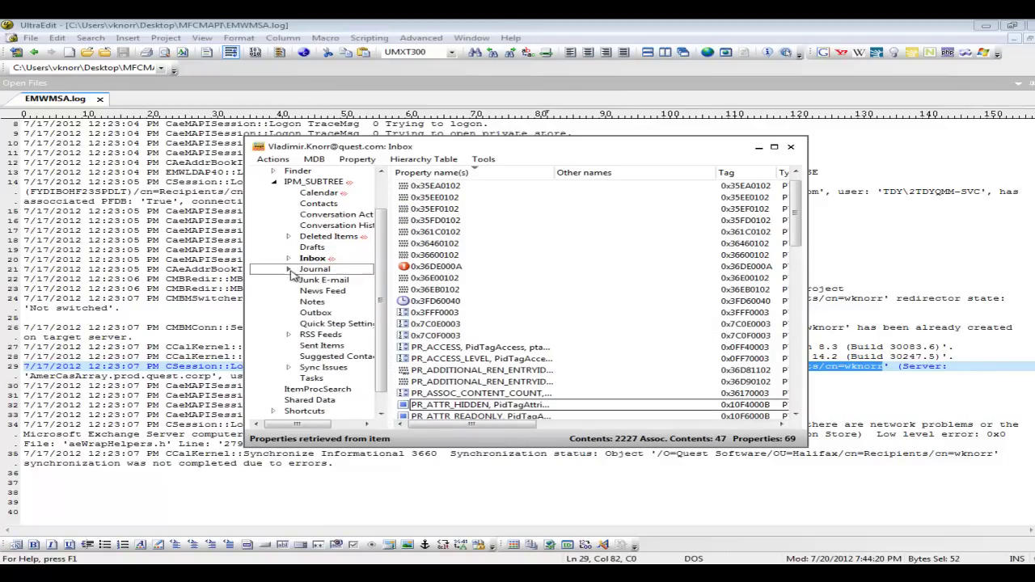
click(330, 348)
scroll(384, 381, down, 1)
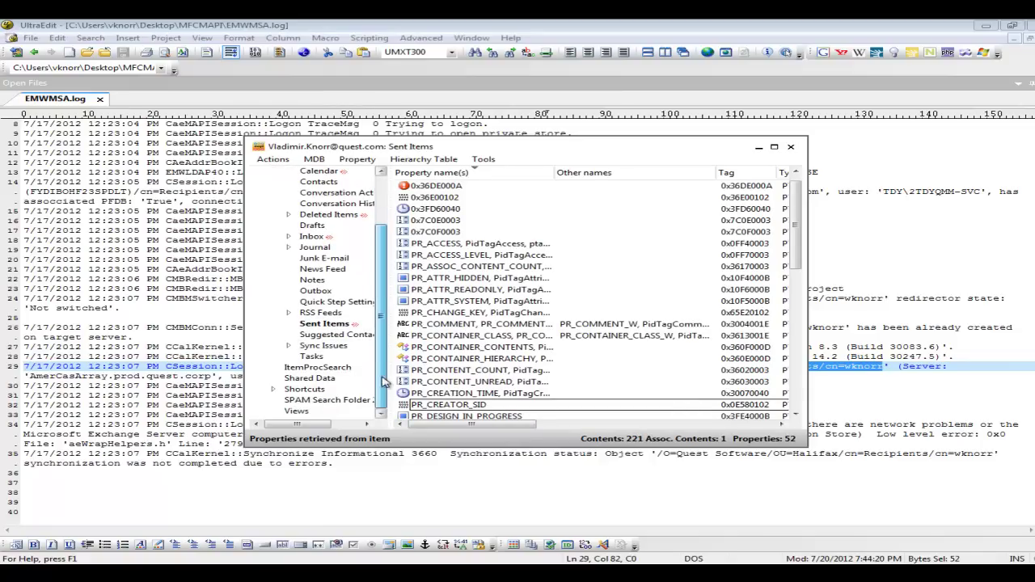
click(790, 147)
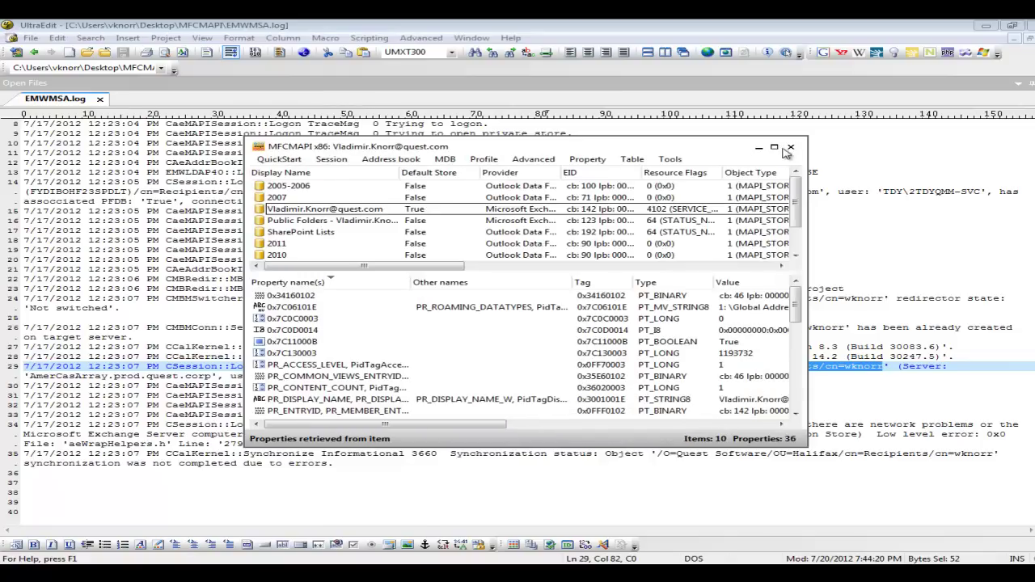
Open the Public Folders store and expand Public Root into its IPM_SUBTREE and NON_IPM_SUBTREE branches
double_click(350, 226)
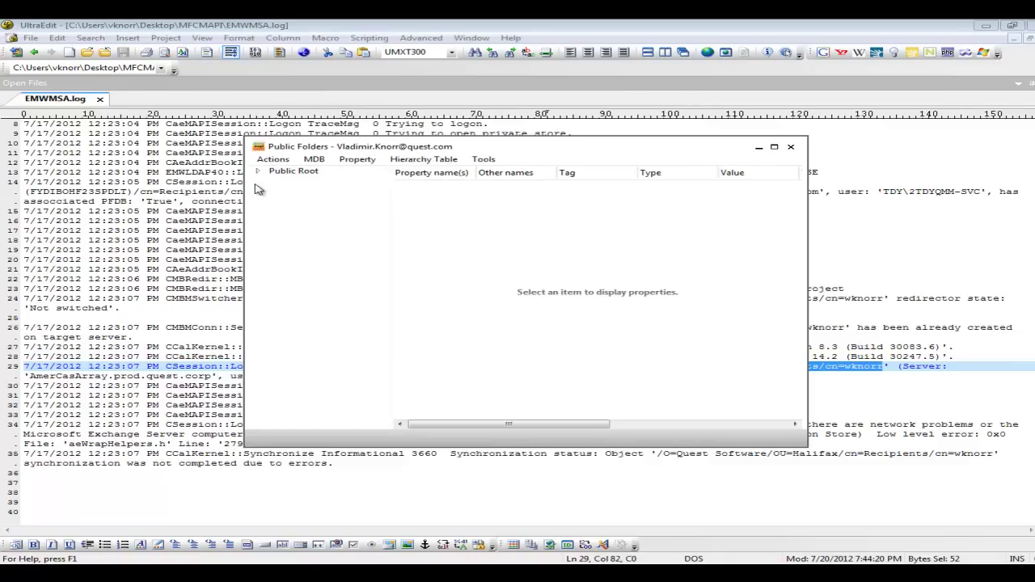
click(256, 171)
double_click(256, 171)
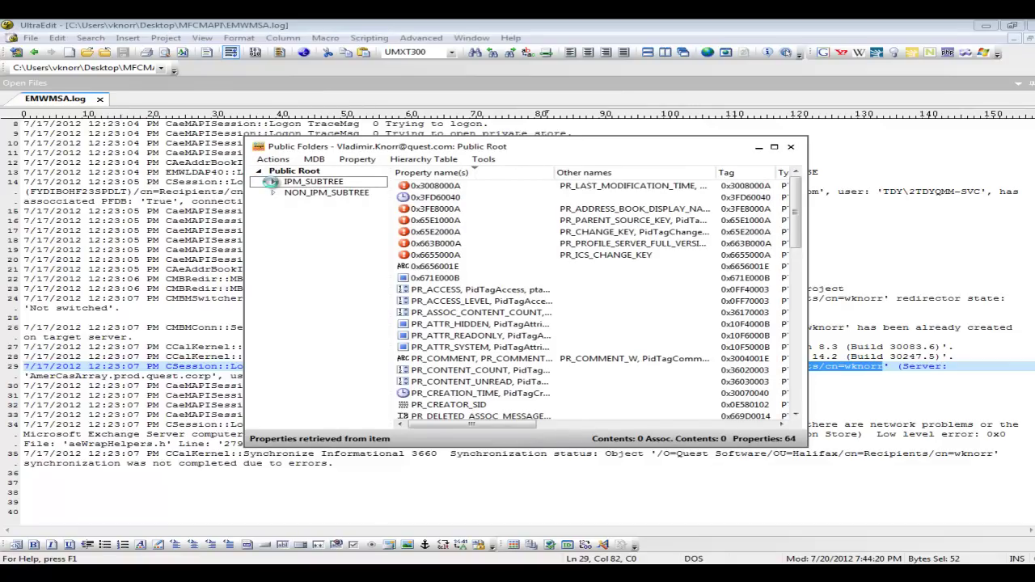
Expand IPM_SUBTREE, check Aelita EMW Recycle Bin, then scroll Quest Software's Support properties to PR_SOURCE_KEY
click(273, 182)
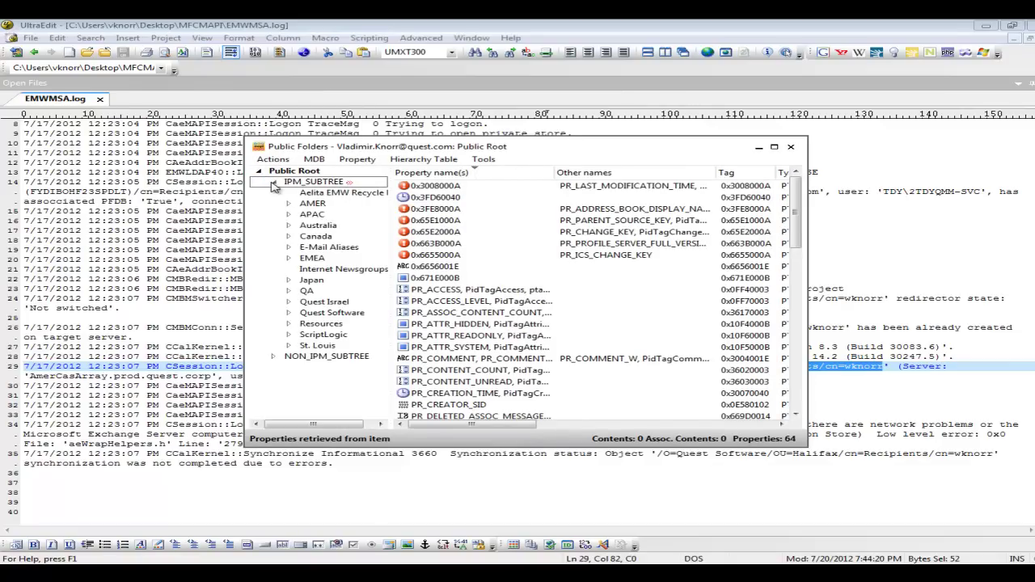
click(344, 196)
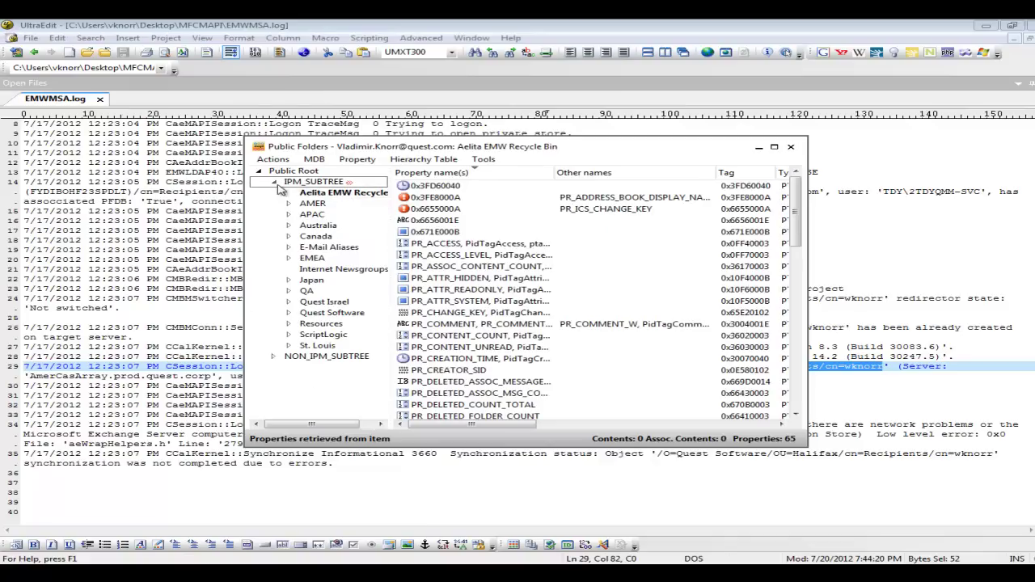
key(Left)
key(Left)
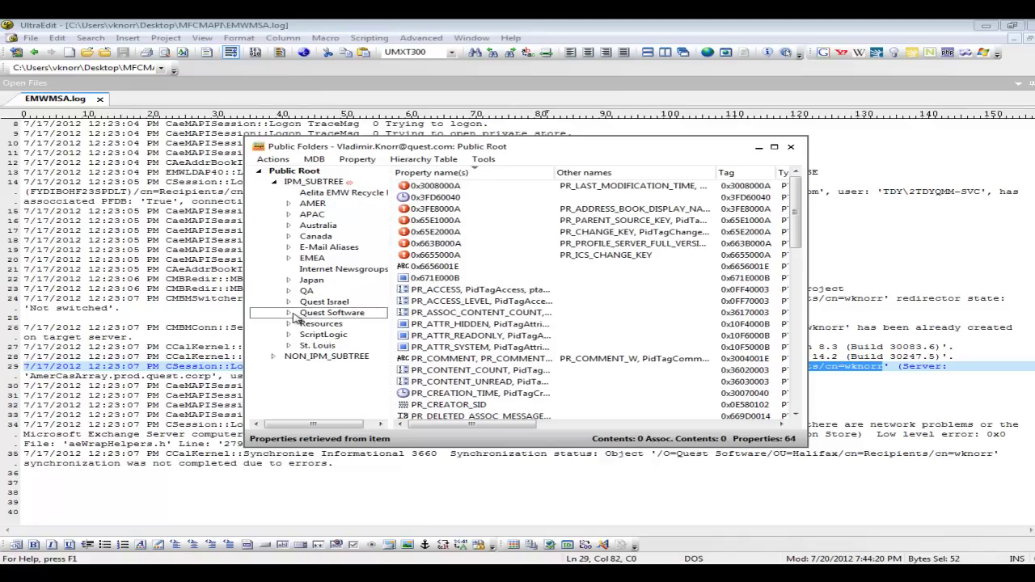
click(323, 312)
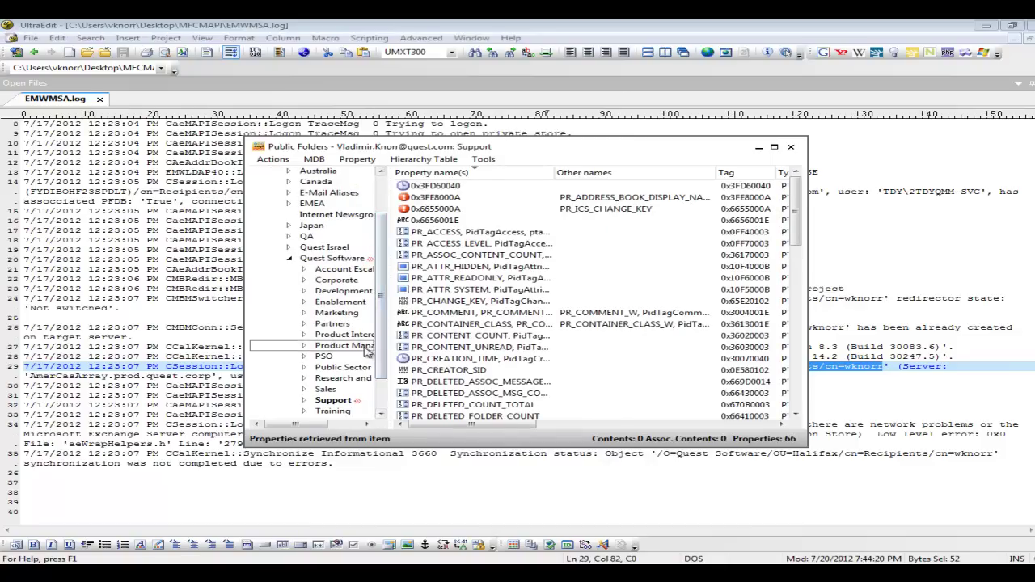
drag(796, 237, 820, 388)
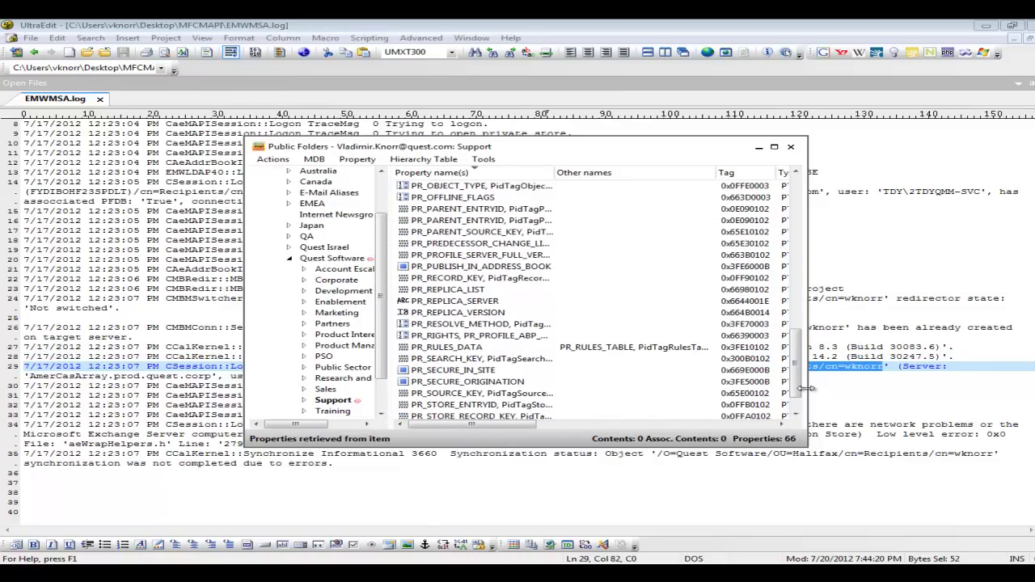
double_click(467, 394)
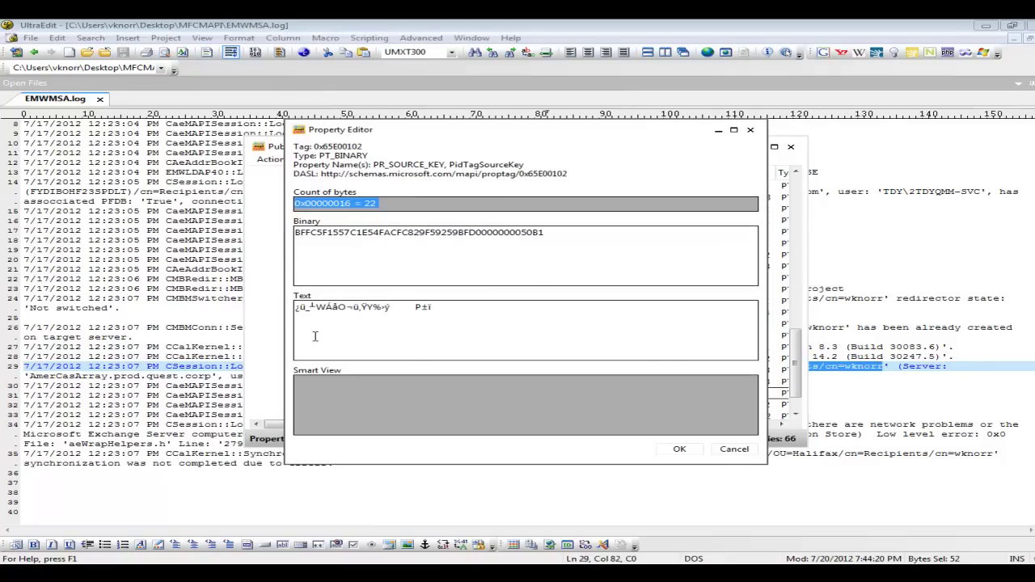
drag(554, 233, 291, 233)
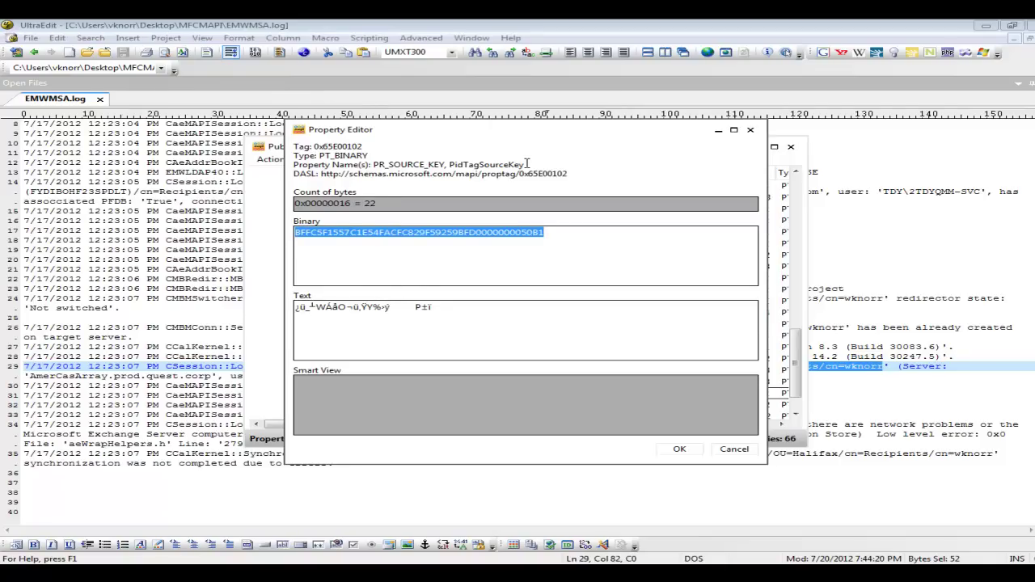
drag(527, 164, 448, 164)
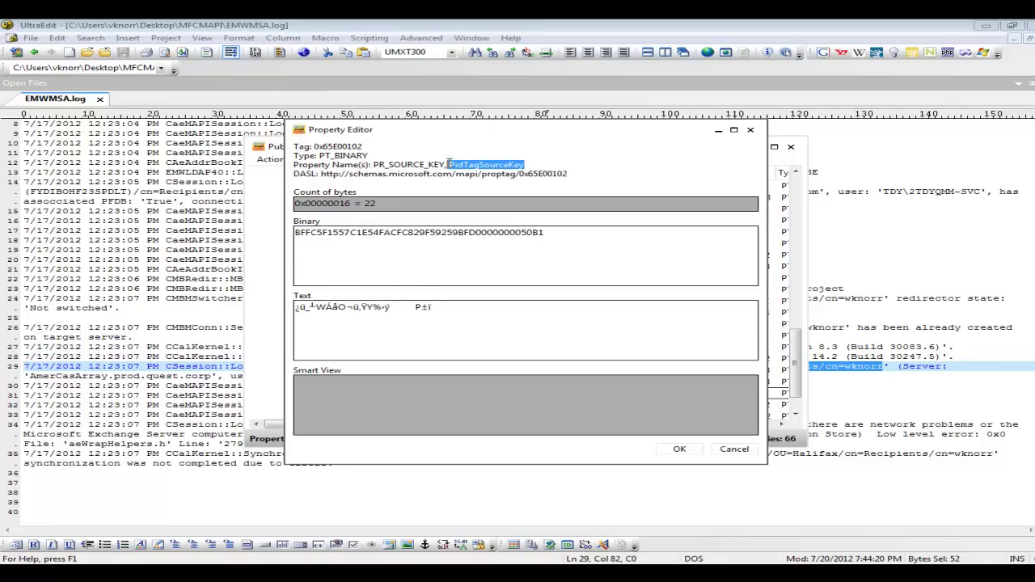
click(751, 130)
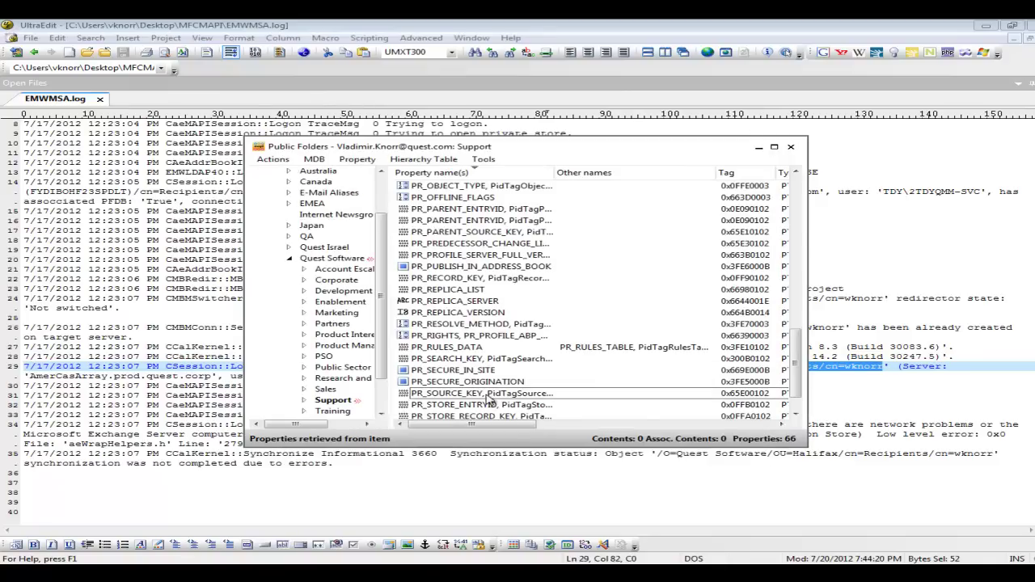
Collapse IPM_SUBTREE, expand NON_IPM_SUBTREE, and open SCHEDULE+ FREE BUSY to list its EX:/o=Quest subfolders
scroll(505, 402, down, 1)
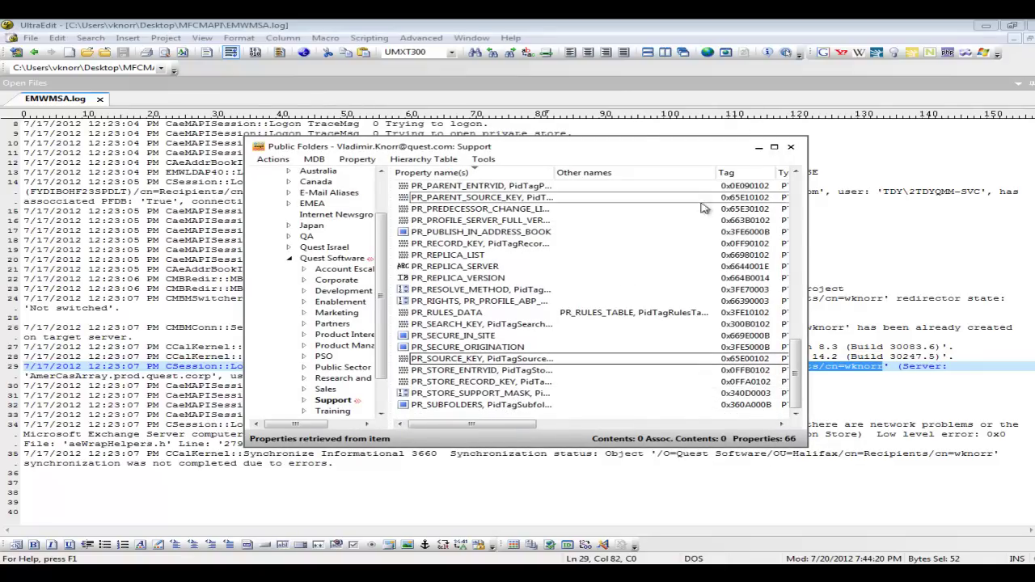
click(793, 150)
double_click(301, 185)
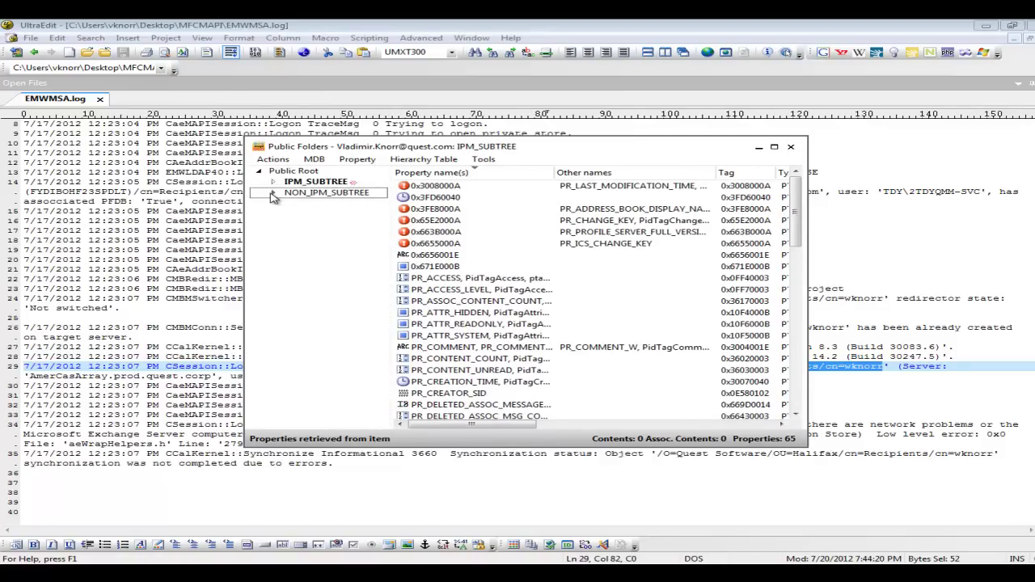
drag(384, 230, 387, 327)
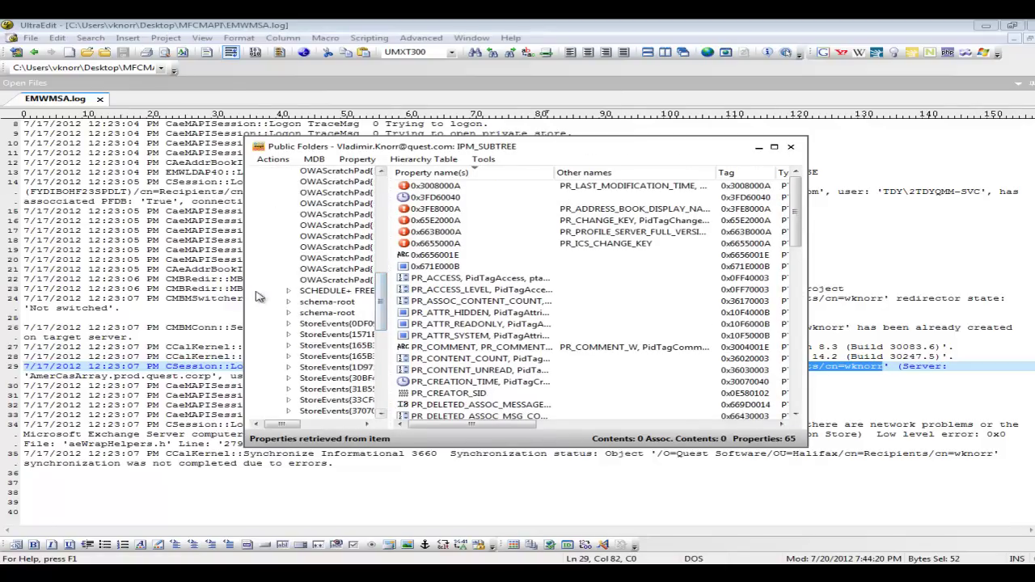
click(288, 293)
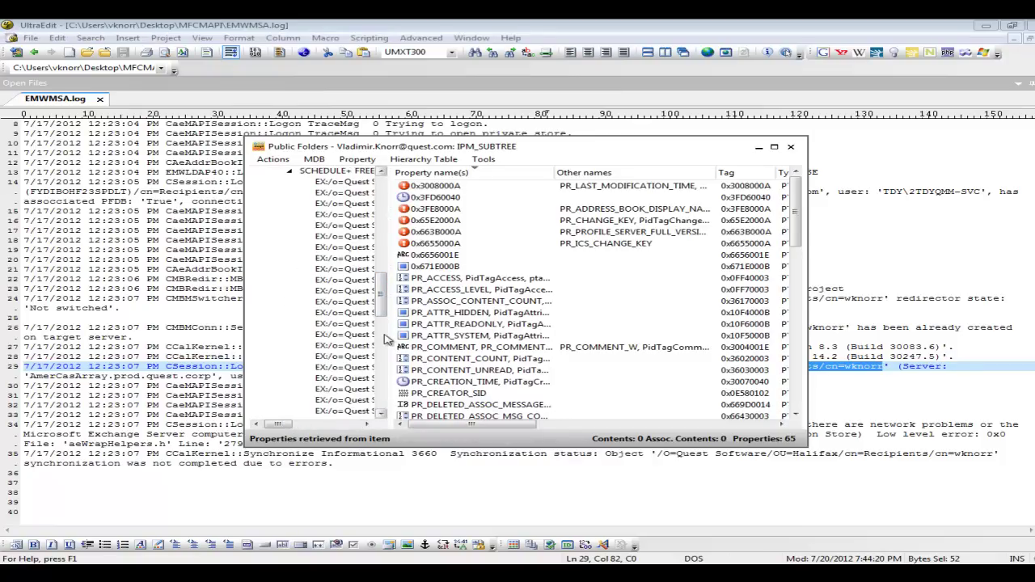
Open the Halifax free/busy folder's 131 items and widen the Subject column
double_click(353, 230)
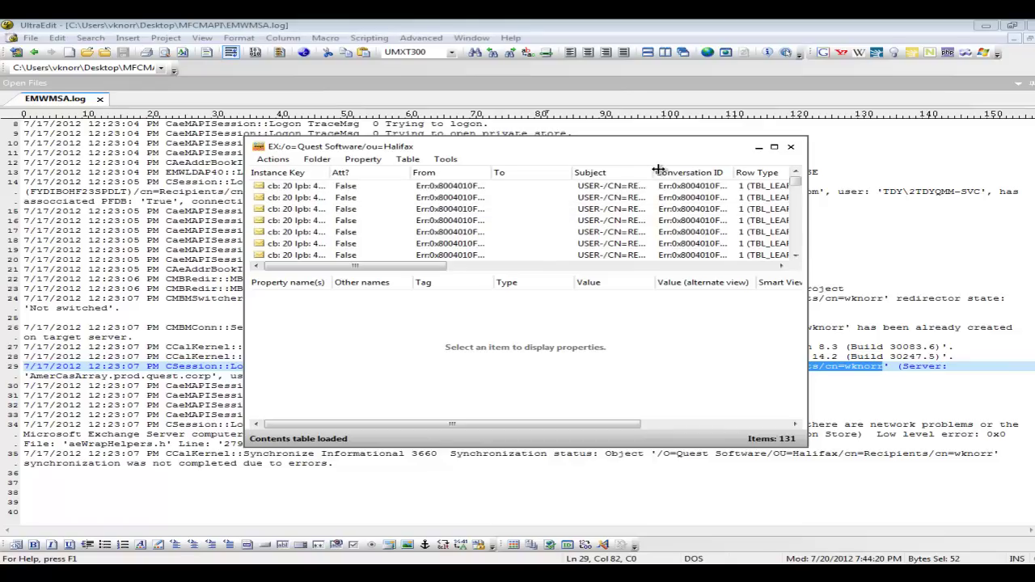
drag(653, 172, 666, 173)
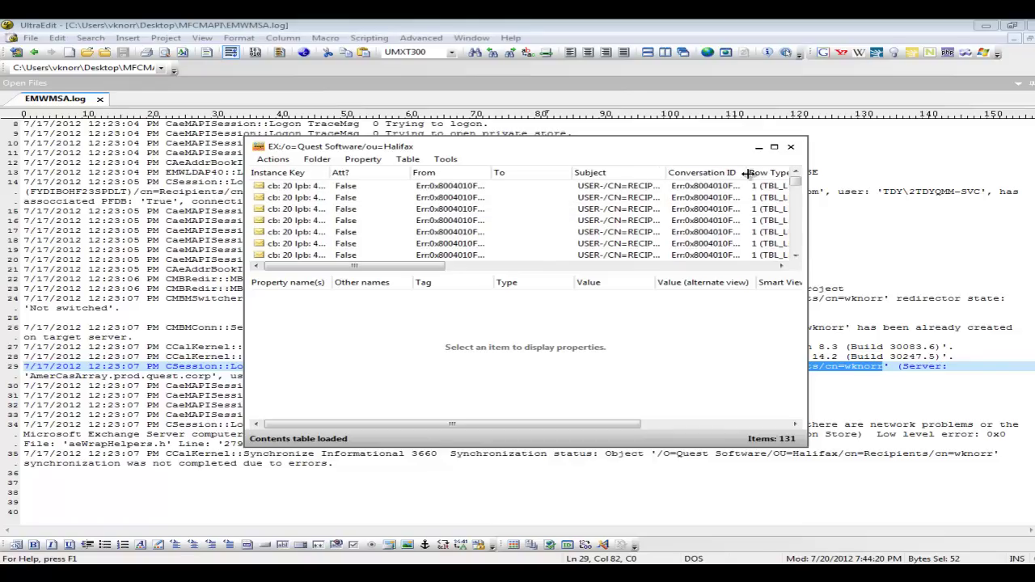
drag(793, 185, 793, 250)
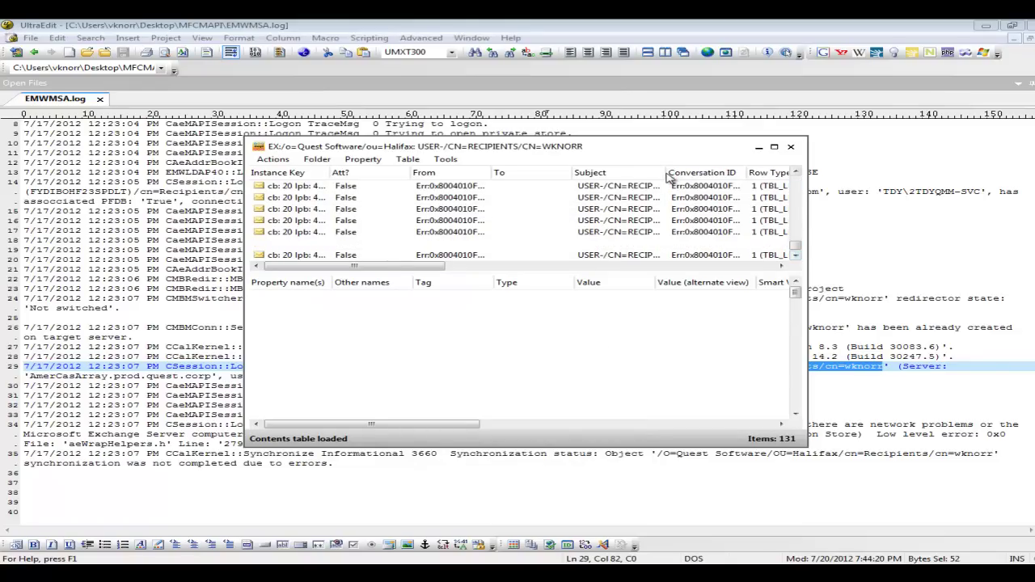
Open one user's free/busy message and page down through its property list
double_click(657, 172)
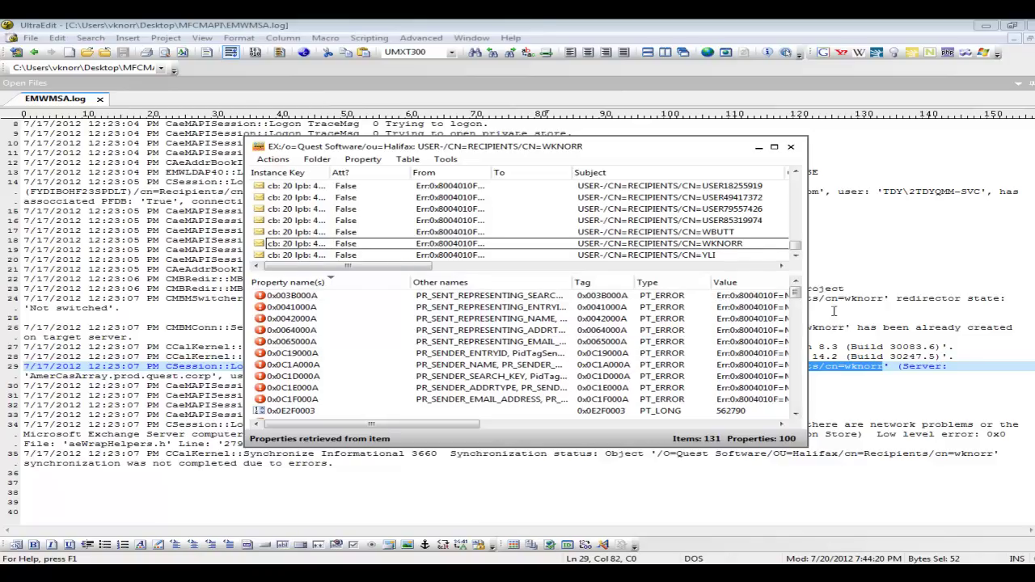
click(797, 413)
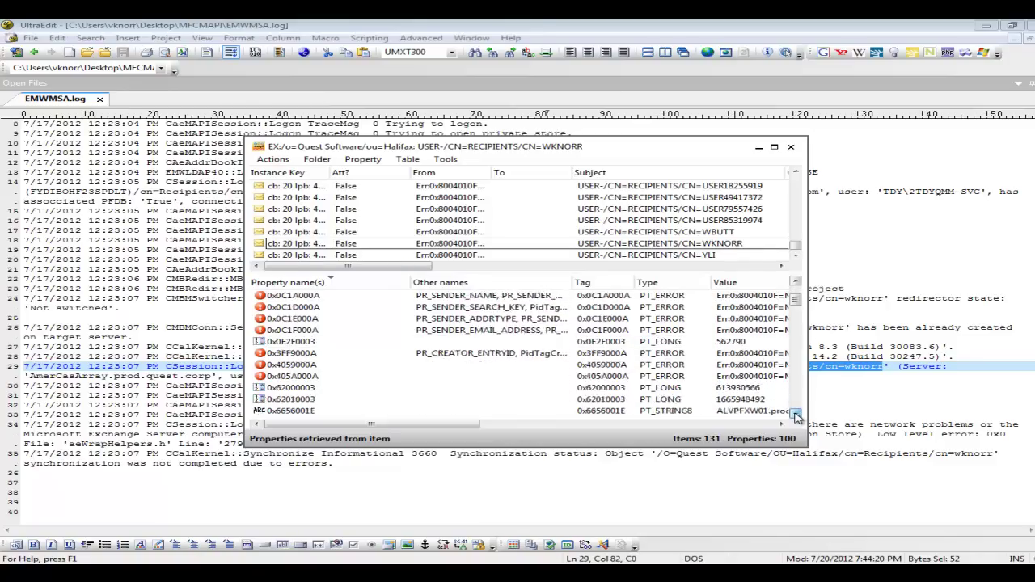
click(797, 413)
click(797, 413)
click(796, 413)
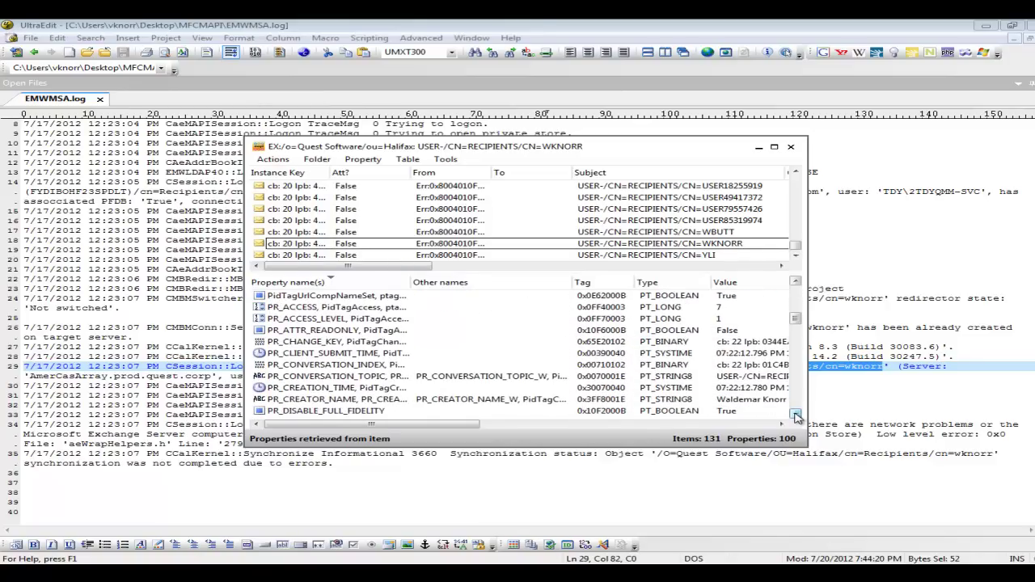
click(797, 413)
click(797, 413)
click(796, 414)
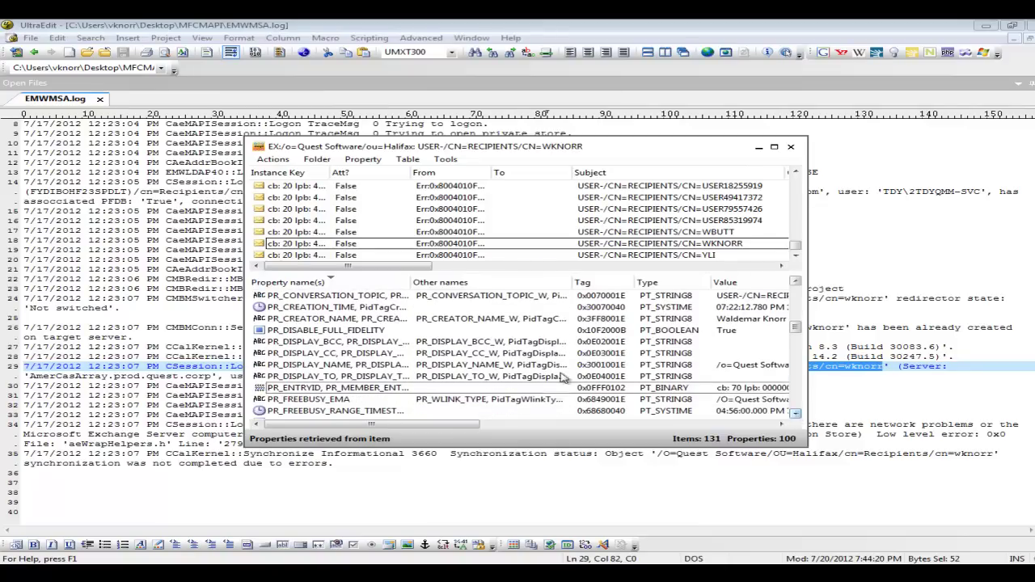
Select PR_CREATION_TIME, scroll through the properties, then close the message window
click(338, 310)
scroll(356, 373, down, 8)
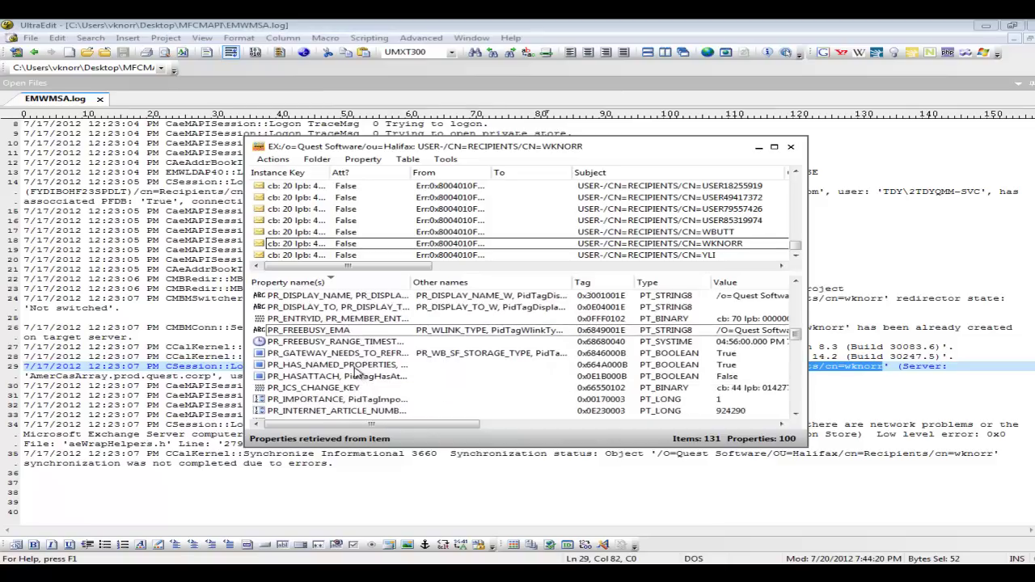
scroll(358, 378, down, 12)
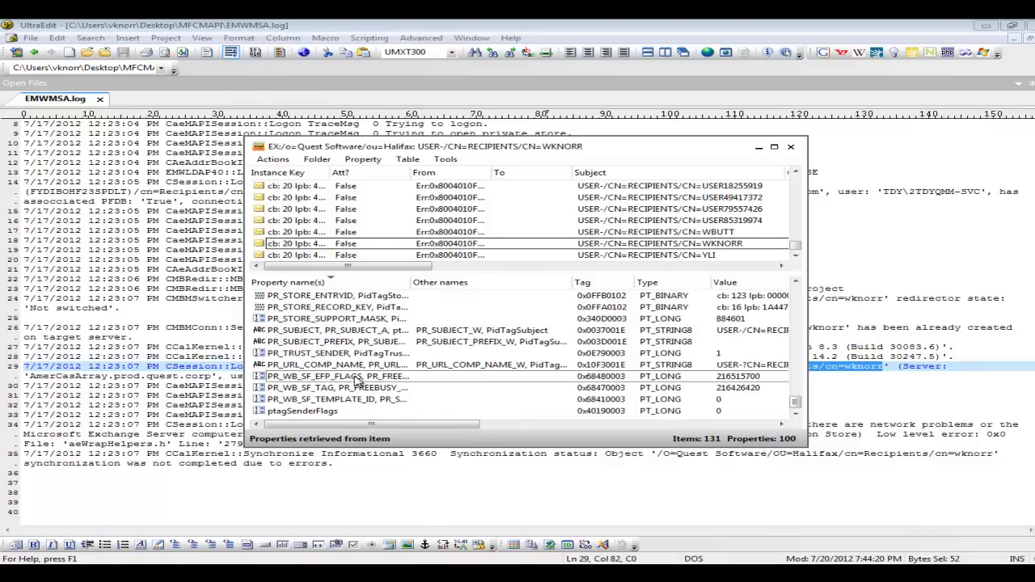
scroll(353, 385, up, 6)
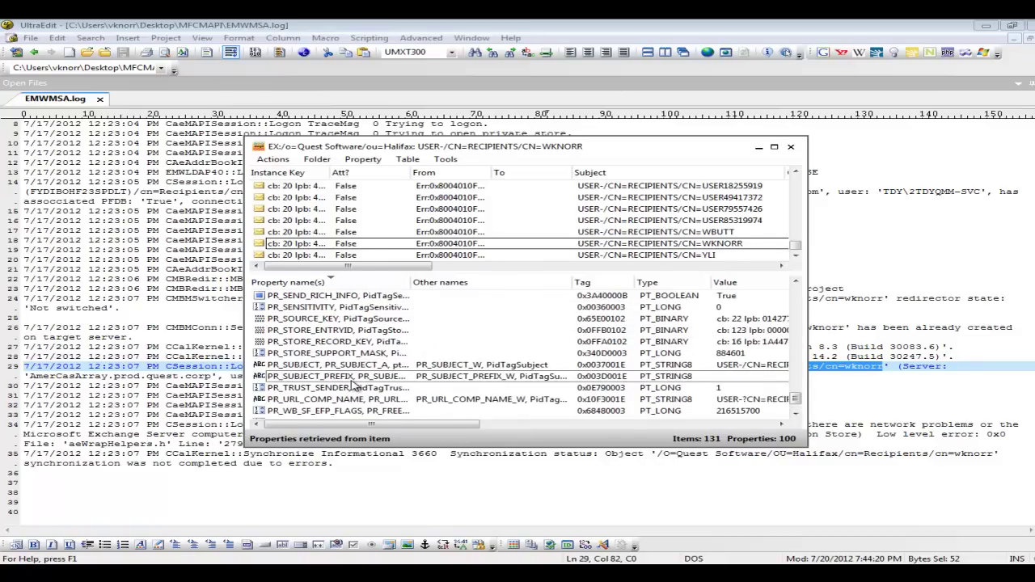
scroll(354, 385, up, 6)
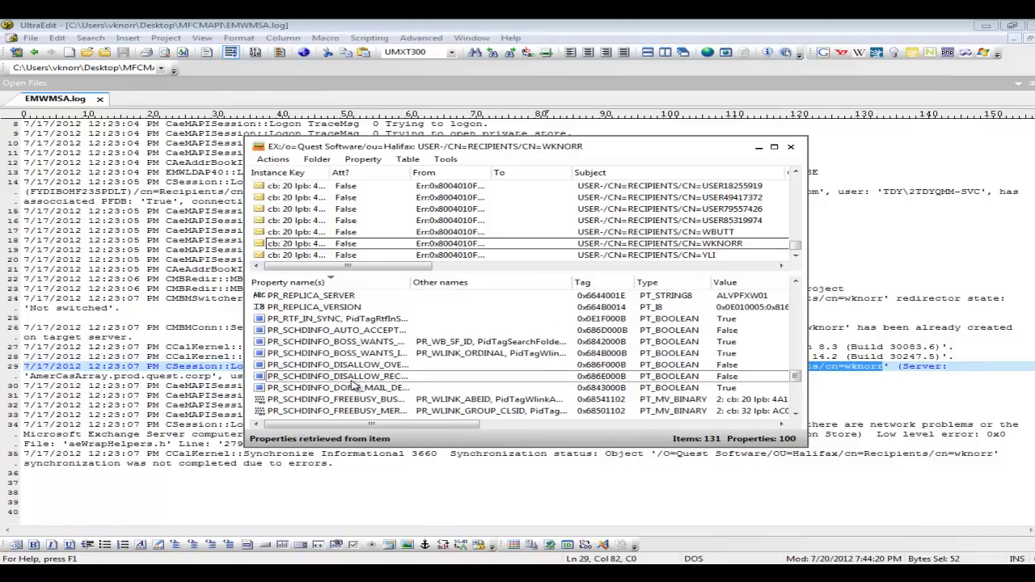
click(791, 148)
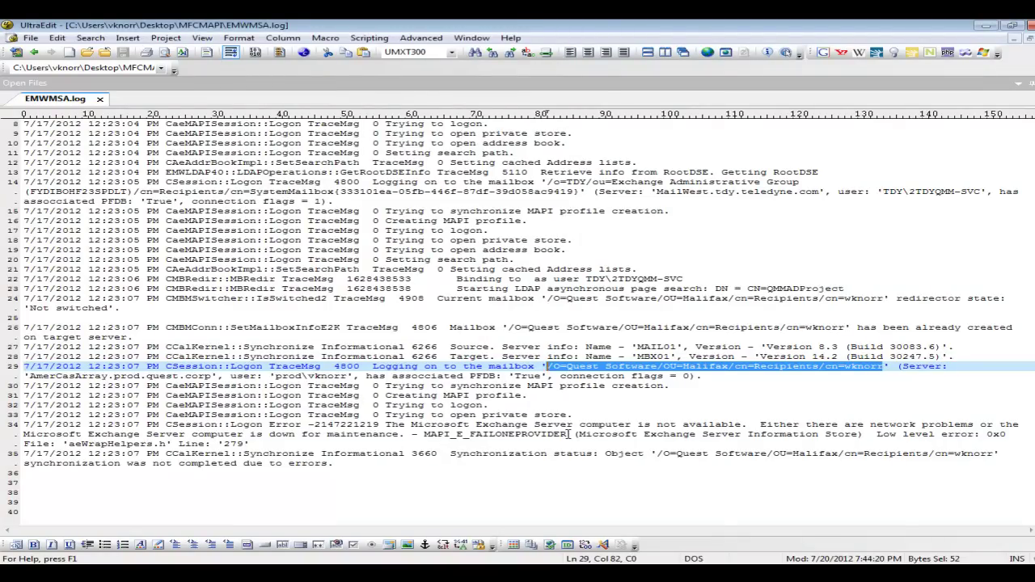
Select line 34's Logon Error text through MAPI_E_FAILONEPROVIDER in EMWMSA.log
drag(569, 434, 236, 425)
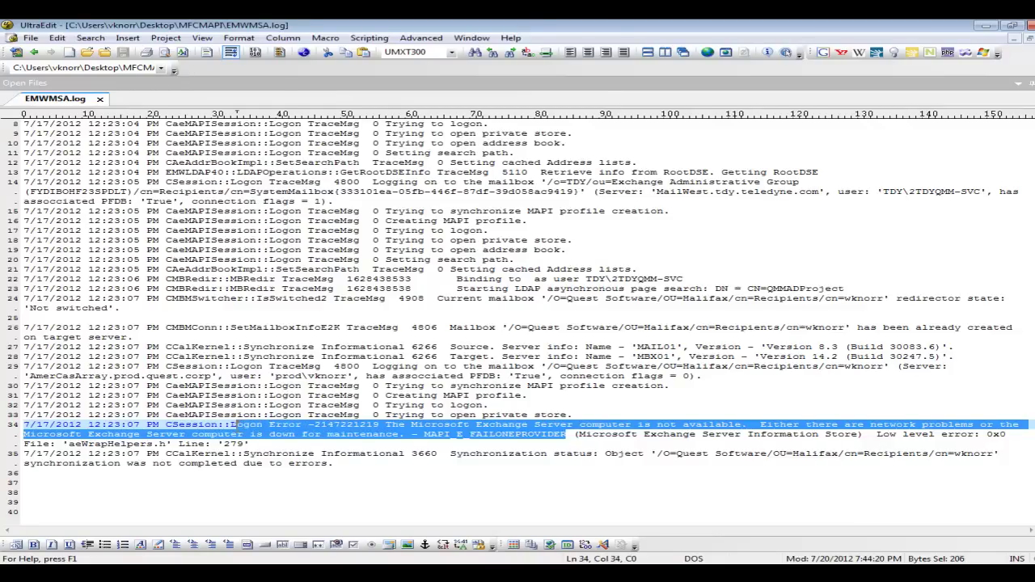